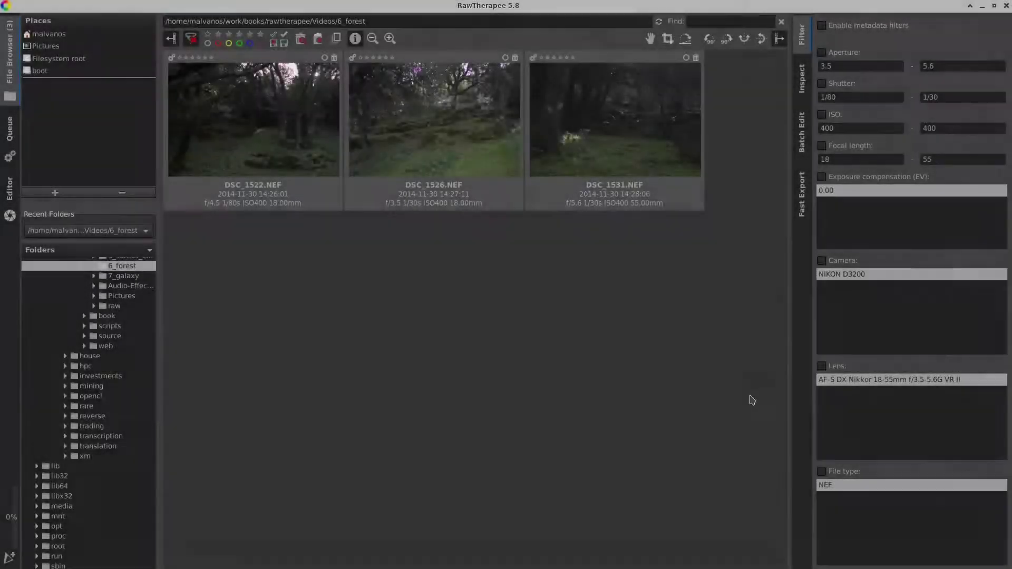
- Open DSC_1522.NEF from the File Browser into the Editor
click(469, 354)
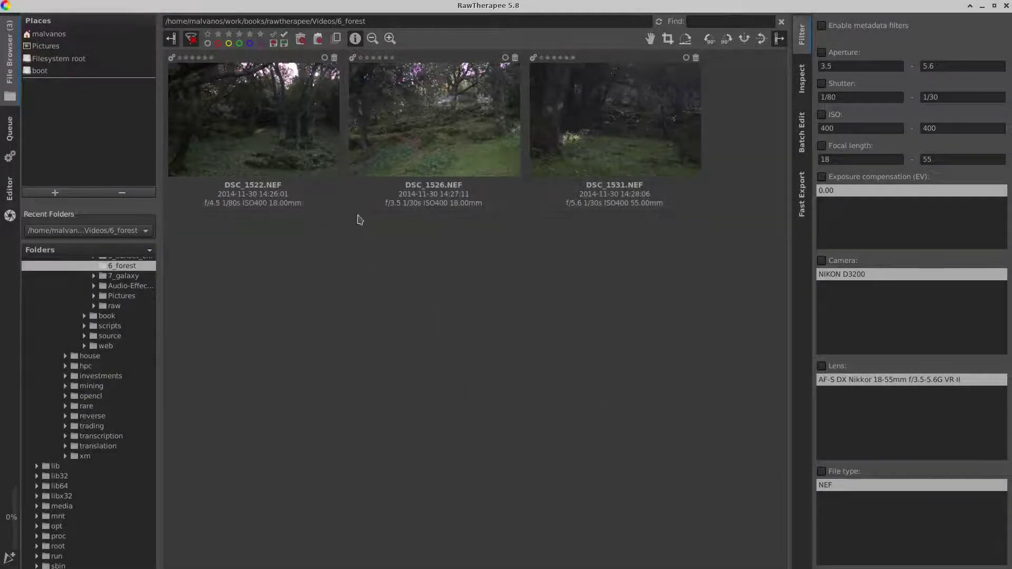
double_click(293, 122)
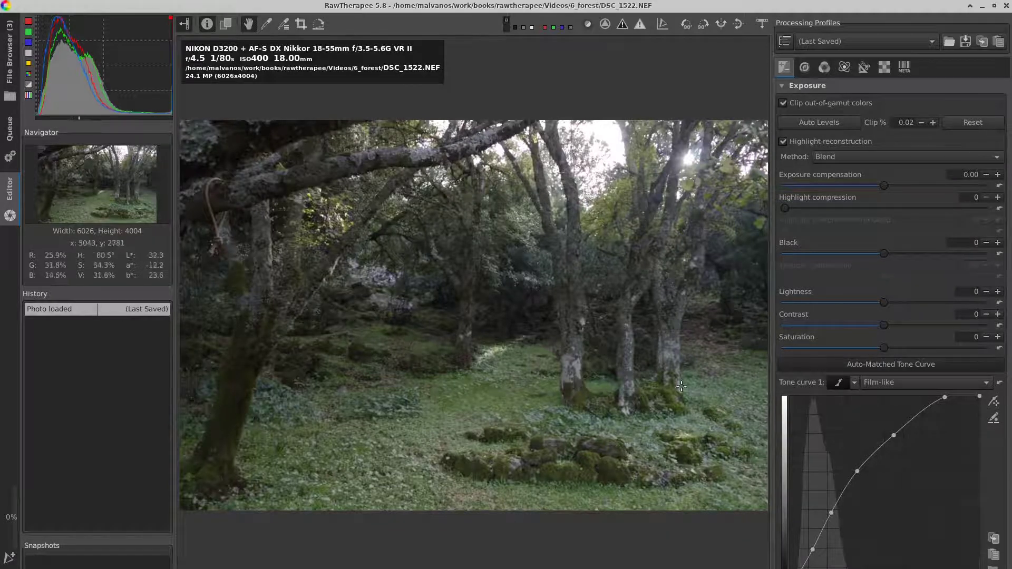
- Apply Auto Levels with a linear tone curve, highlight compression 132 and contrast 31, checking the clipping warning
click(822, 125)
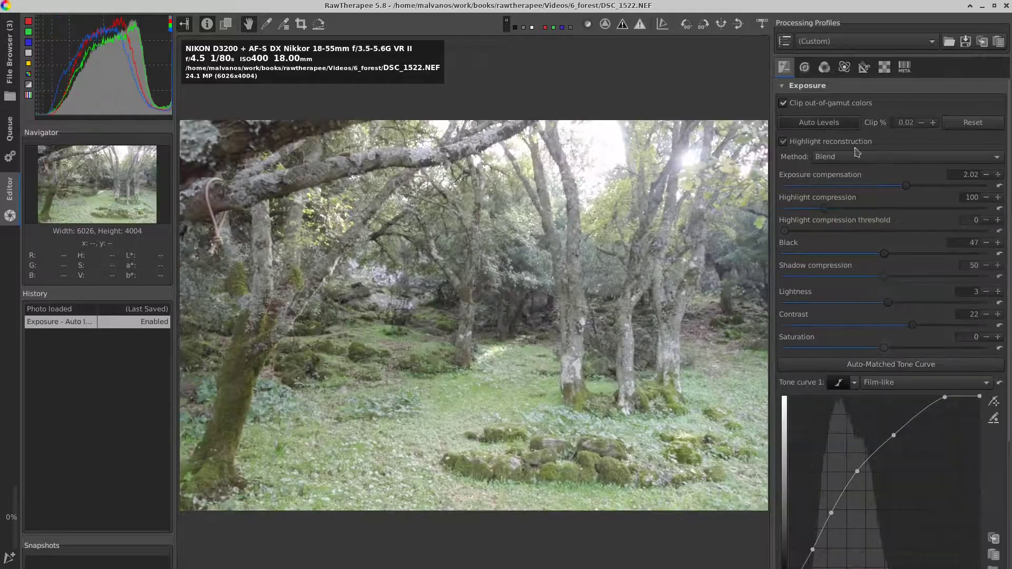
click(1000, 386)
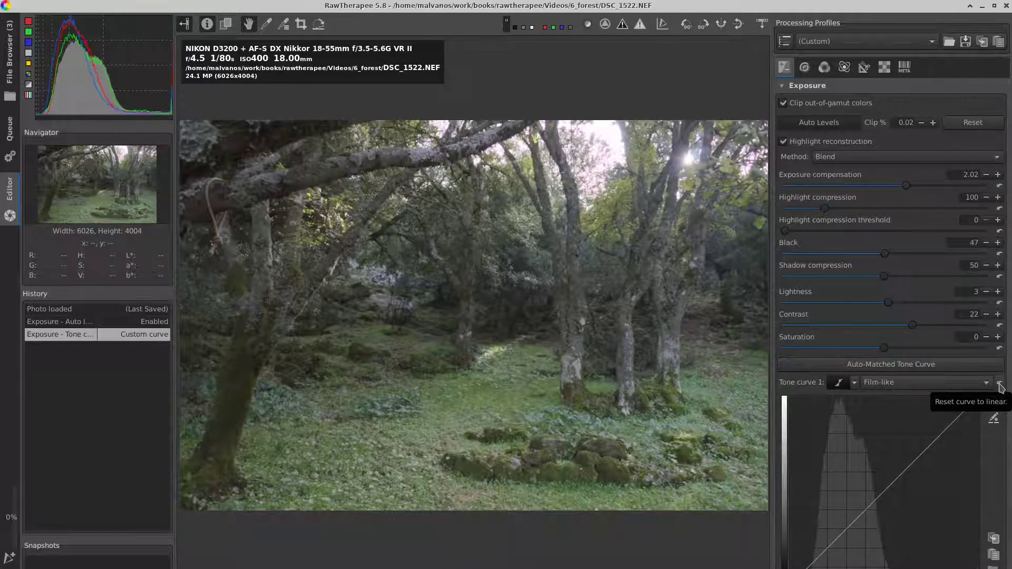
click(639, 27)
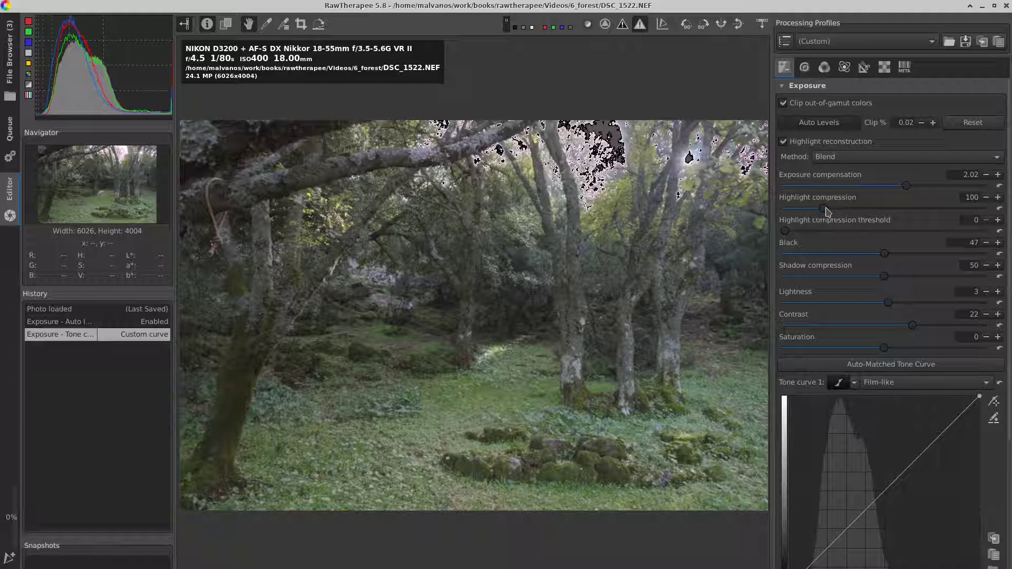
drag(825, 210, 841, 212)
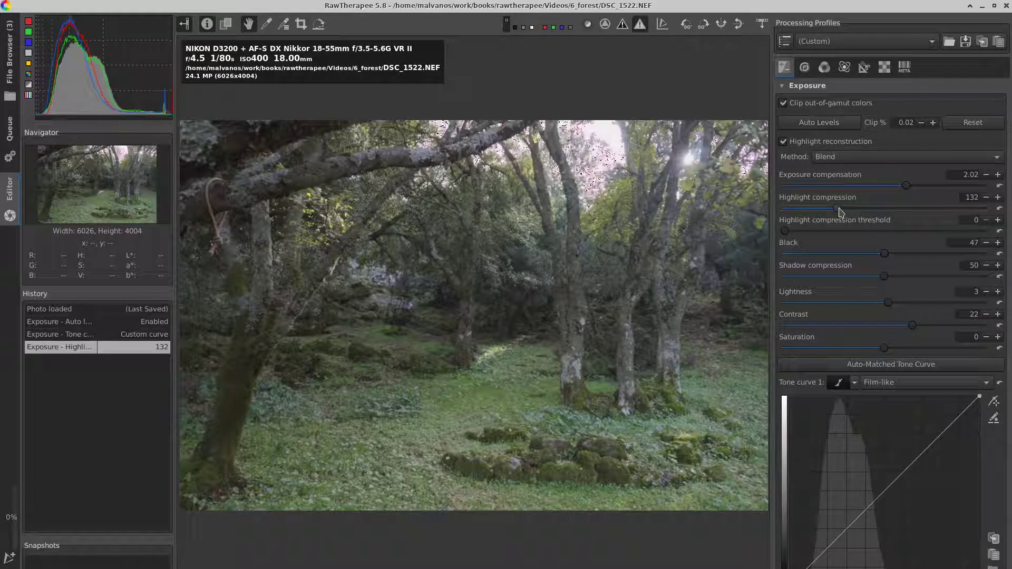
click(640, 25)
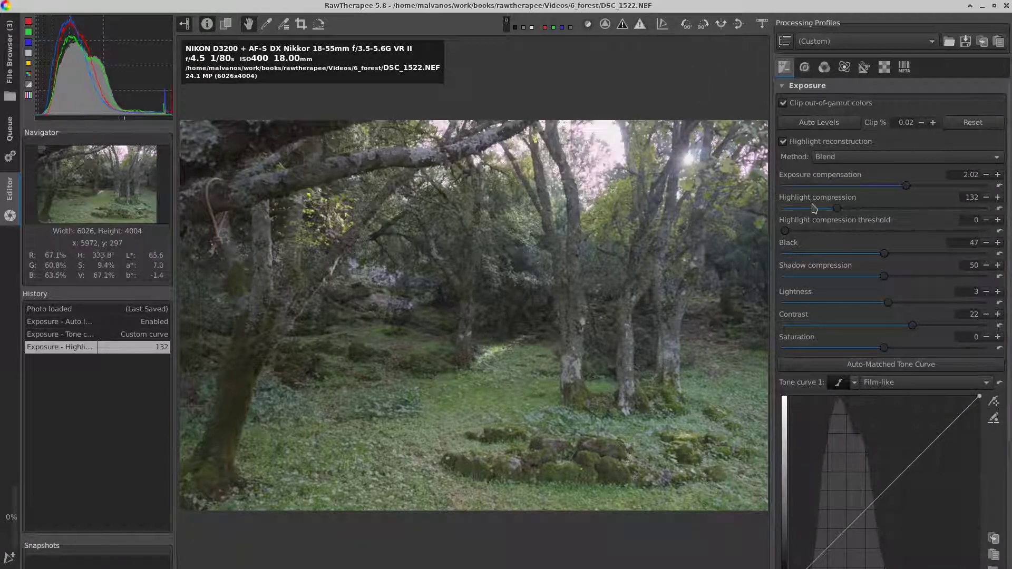
drag(927, 327, 927, 329)
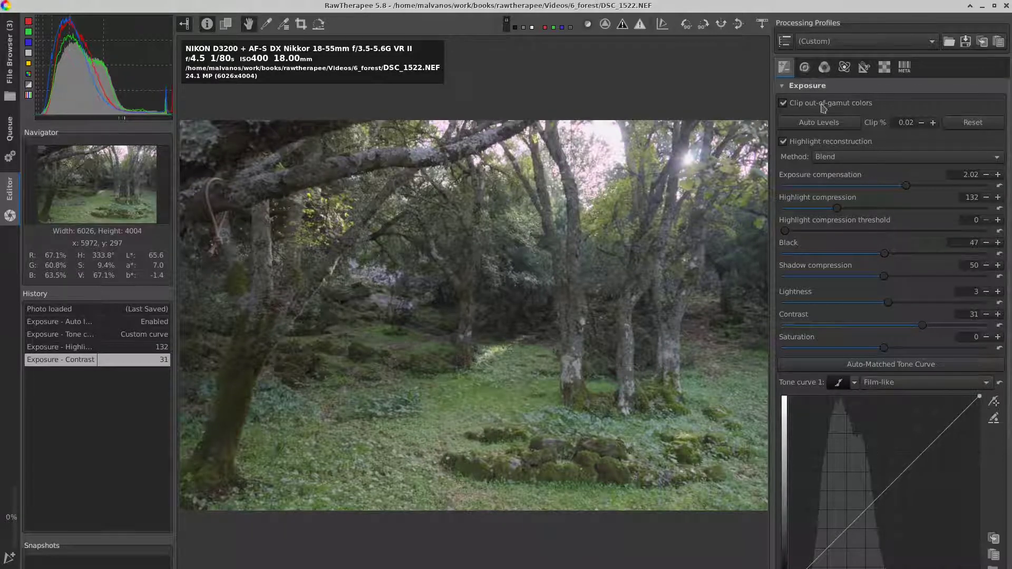
click(807, 68)
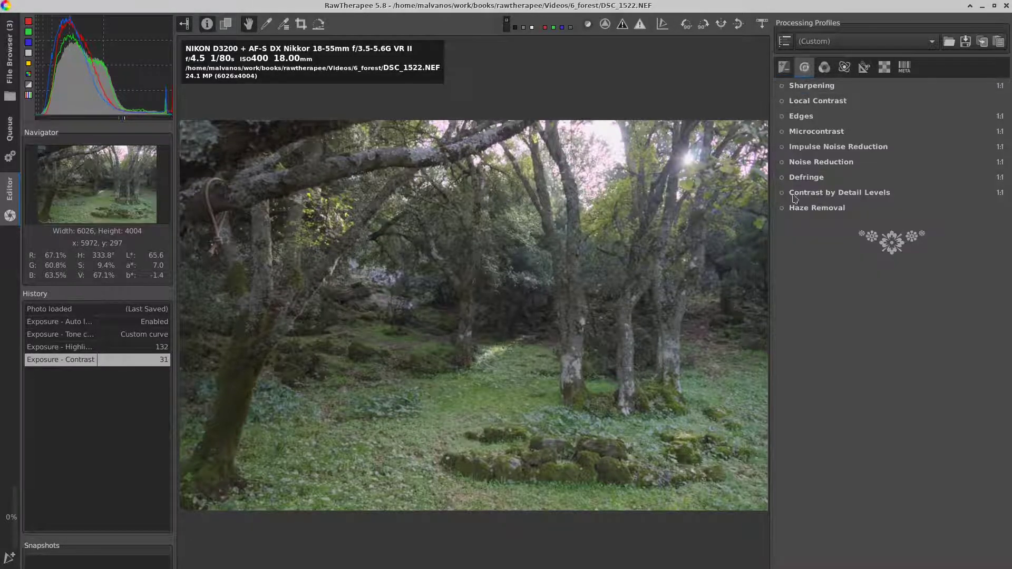
- Enable Haze Removal and inspect the blossoms and trunks in the preview
click(782, 208)
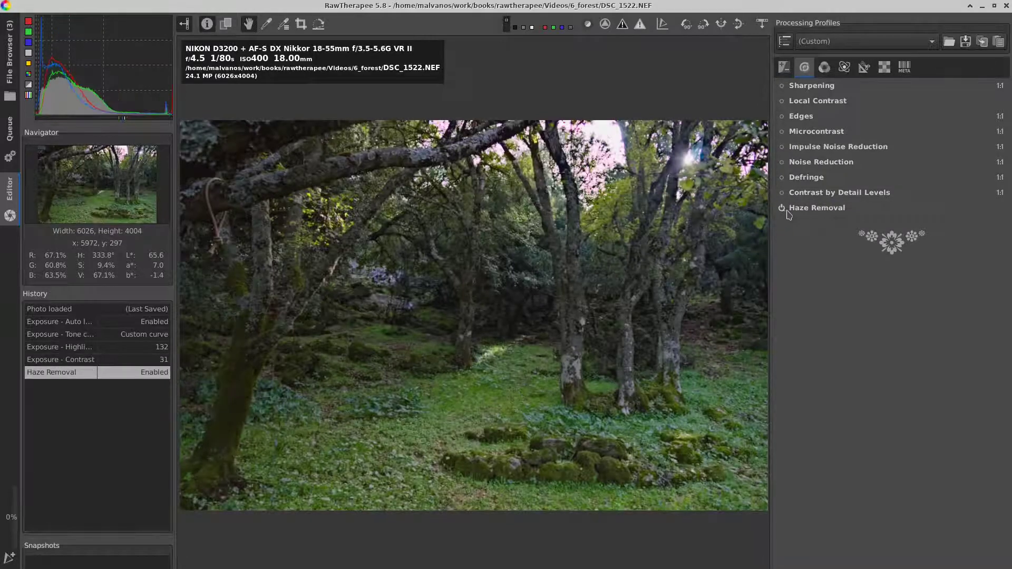
click(798, 210)
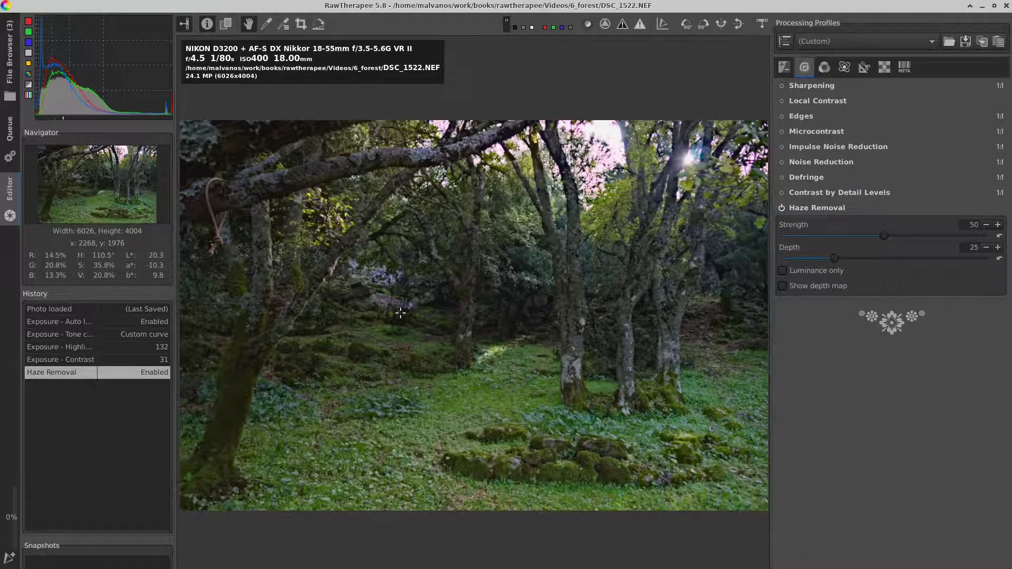
scroll(400, 313, up, 1)
scroll(402, 313, up, 1)
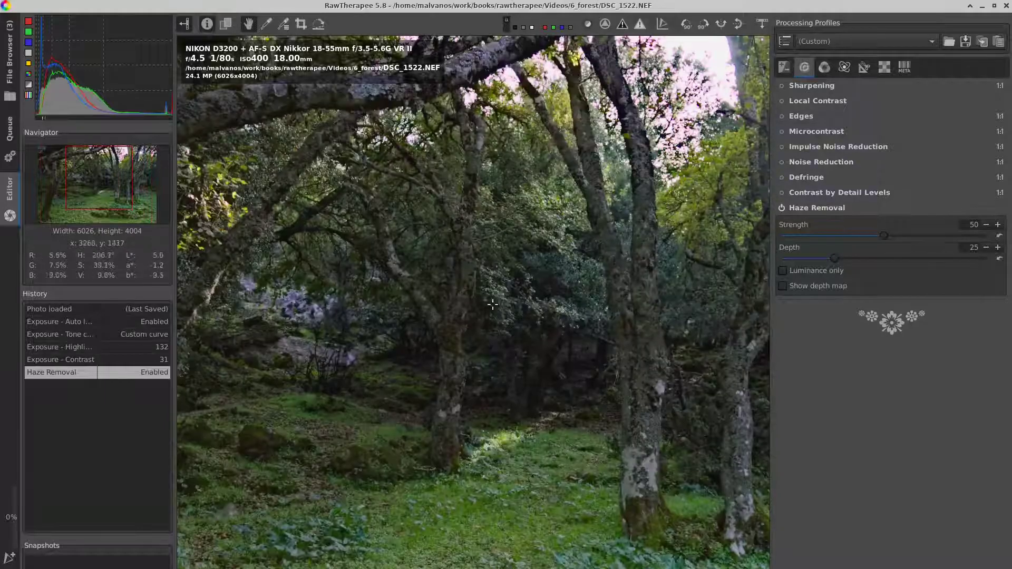
scroll(462, 339, up, 2)
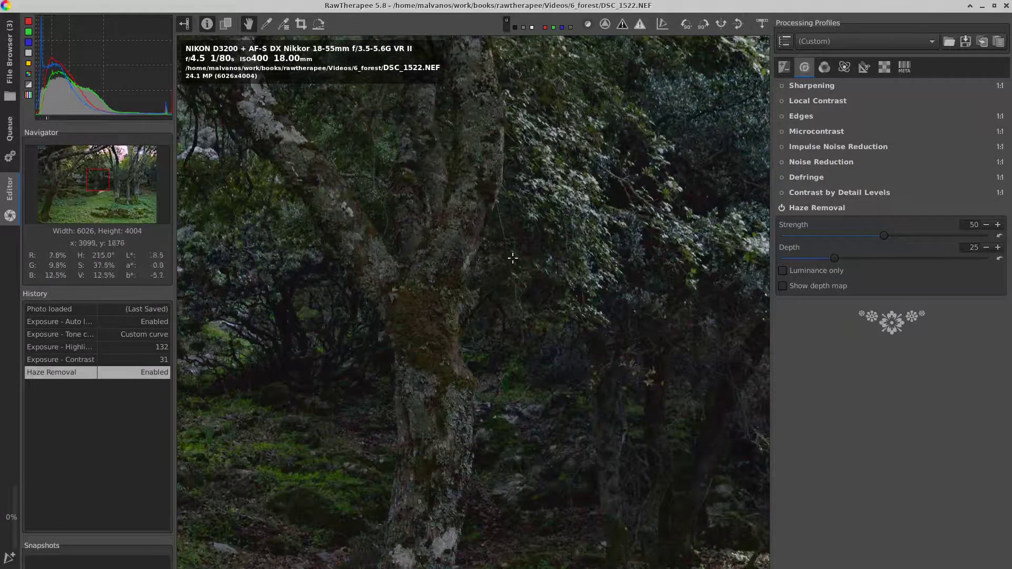
drag(470, 193, 470, 193)
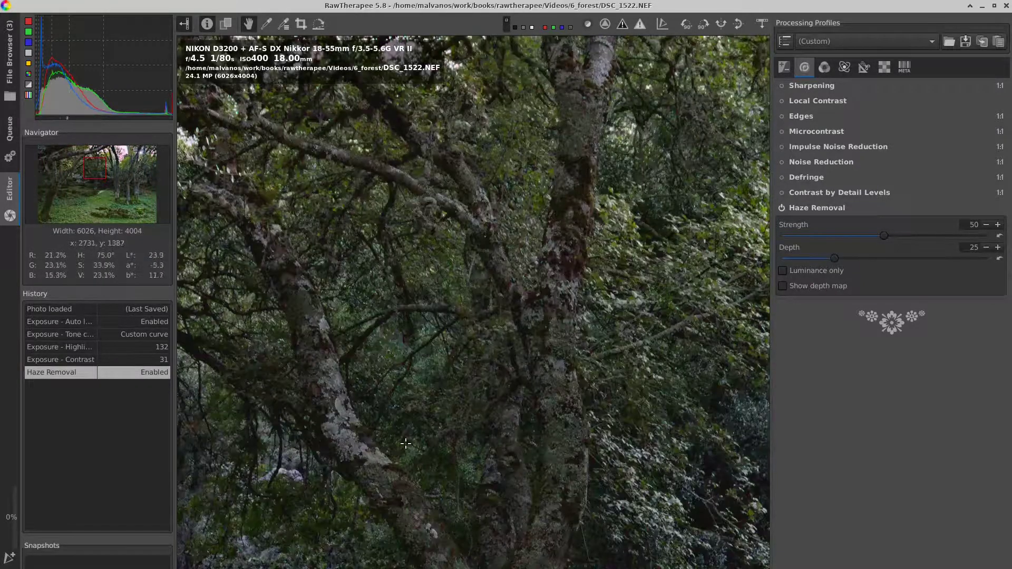
drag(339, 425, 435, 368)
scroll(489, 334, up, 3)
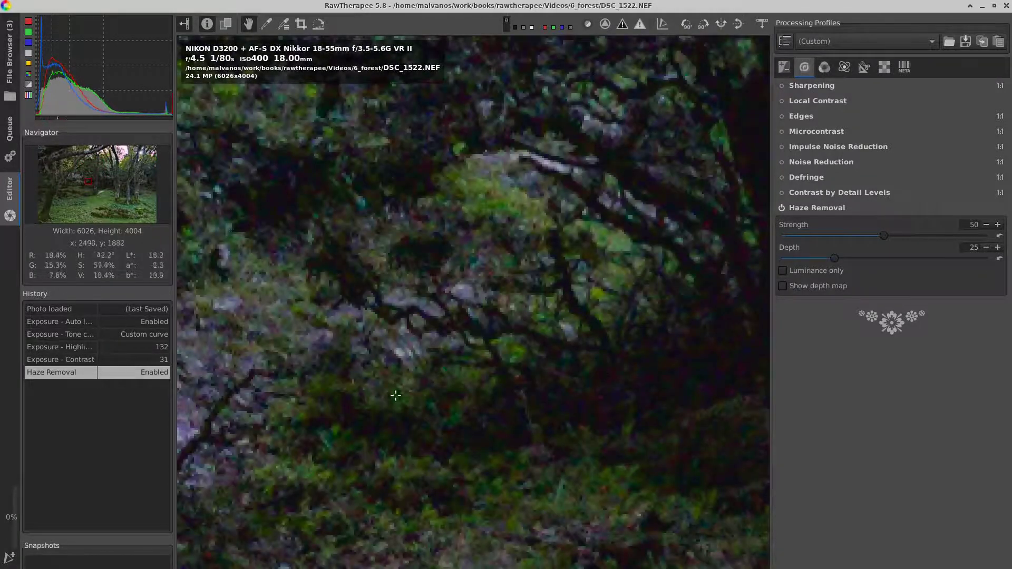
drag(396, 396, 426, 392)
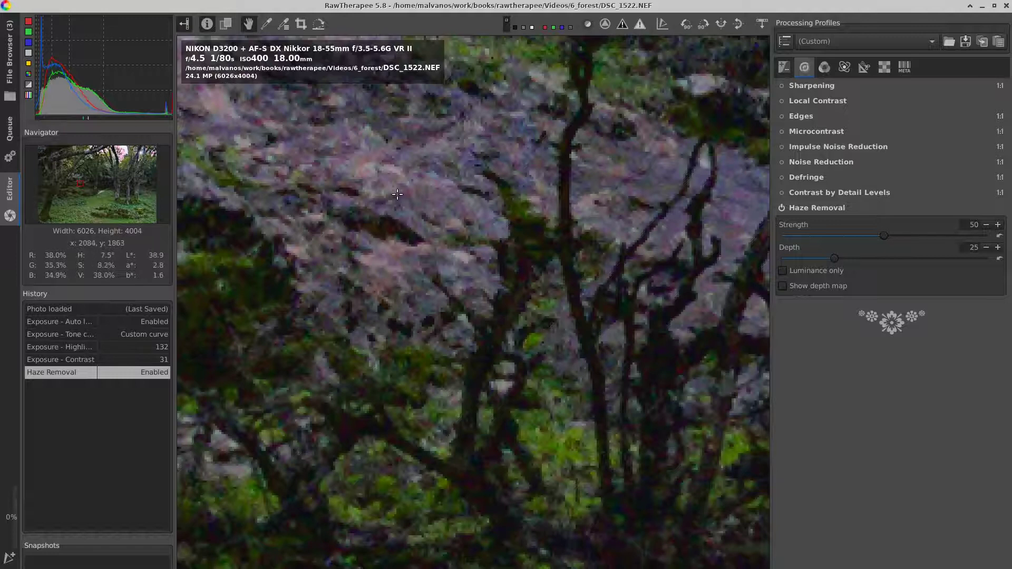
scroll(397, 194, up, 1)
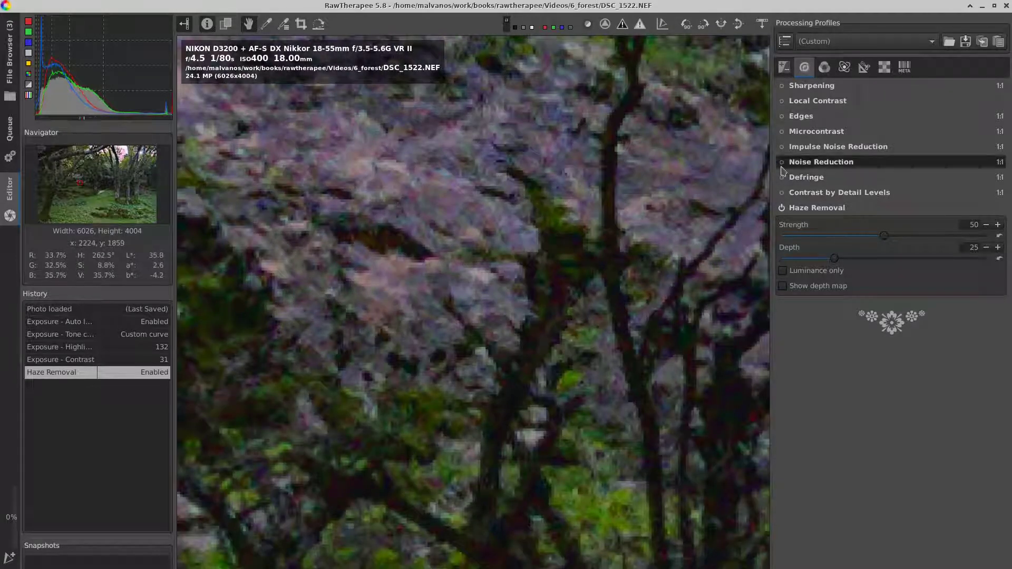
- Enable Impulse Noise Reduction and collapse the Haze Removal section
click(782, 148)
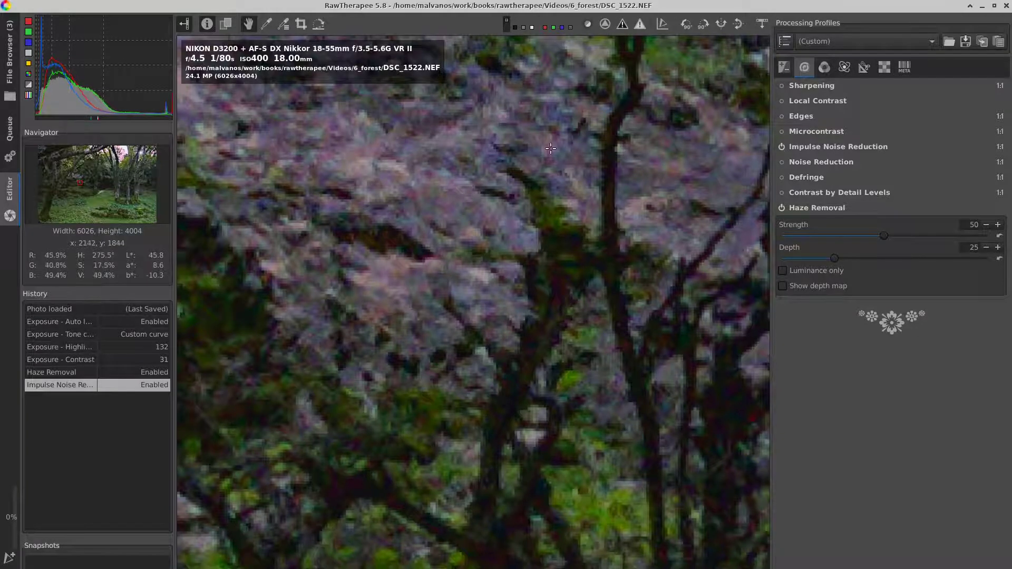
scroll(546, 146, down, 1)
scroll(546, 143, up, 1)
scroll(549, 189, down, 1)
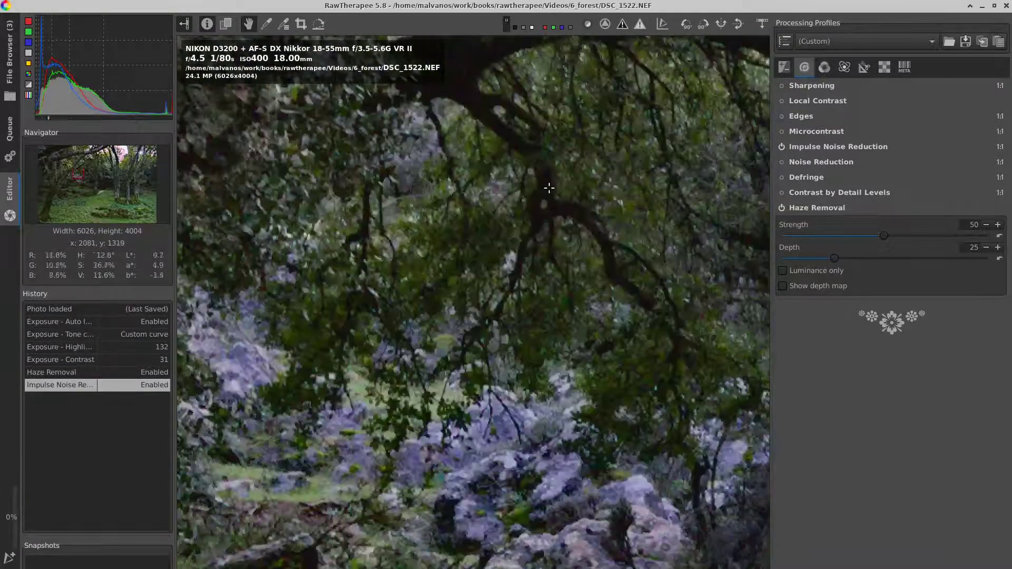
scroll(565, 325, up, 1)
scroll(565, 325, down, 1)
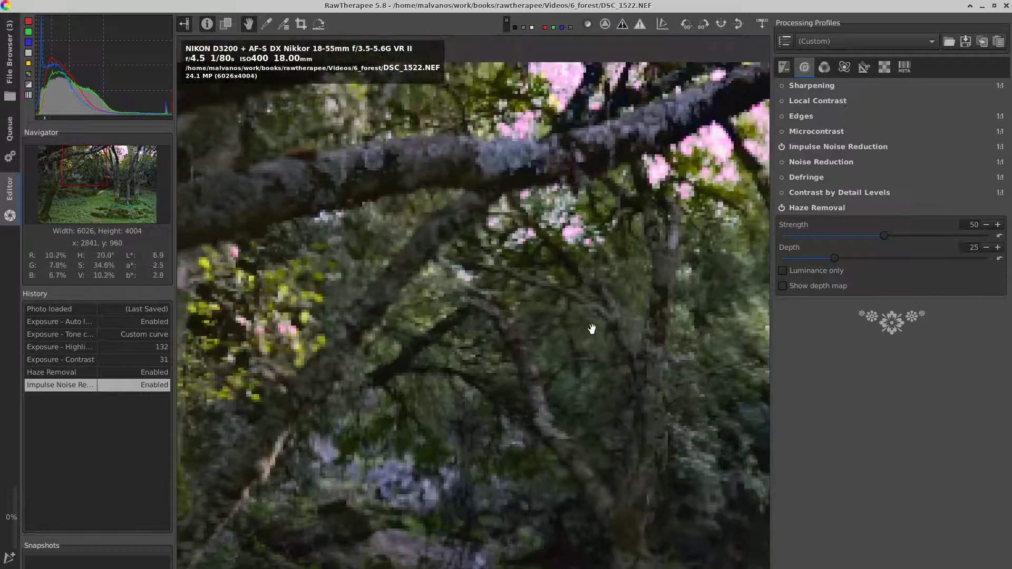
scroll(503, 279, up, 1)
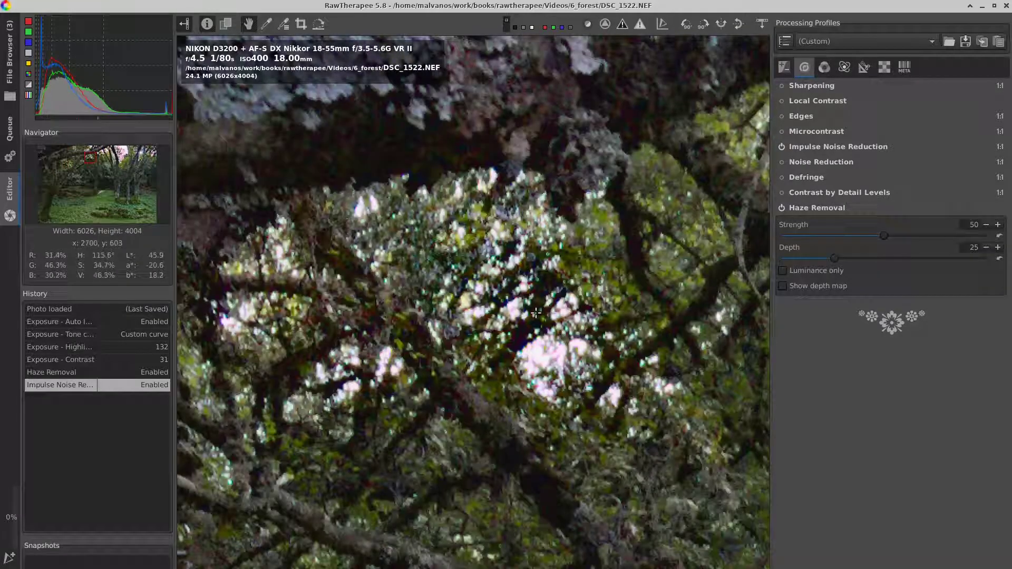
click(812, 207)
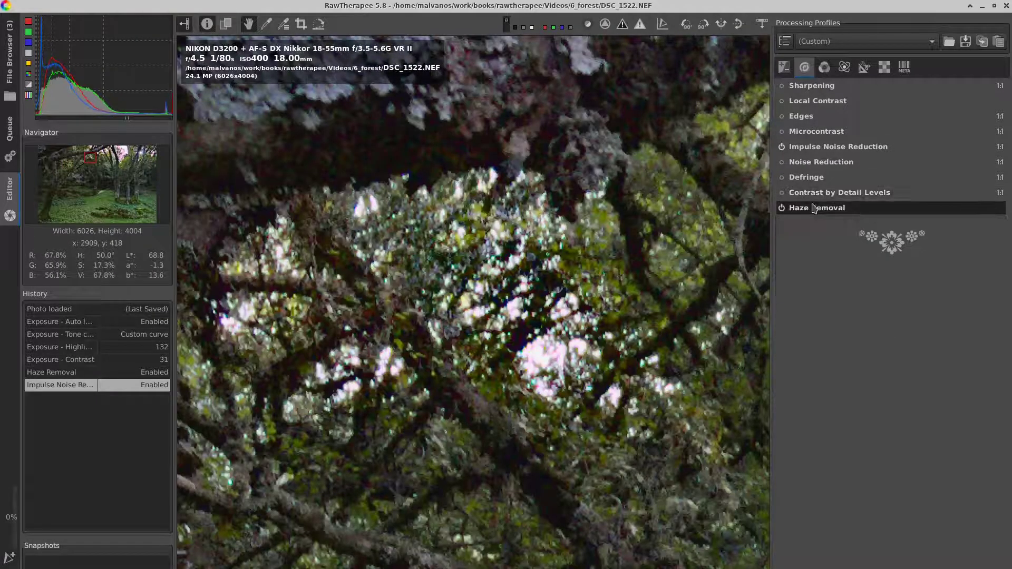
click(798, 180)
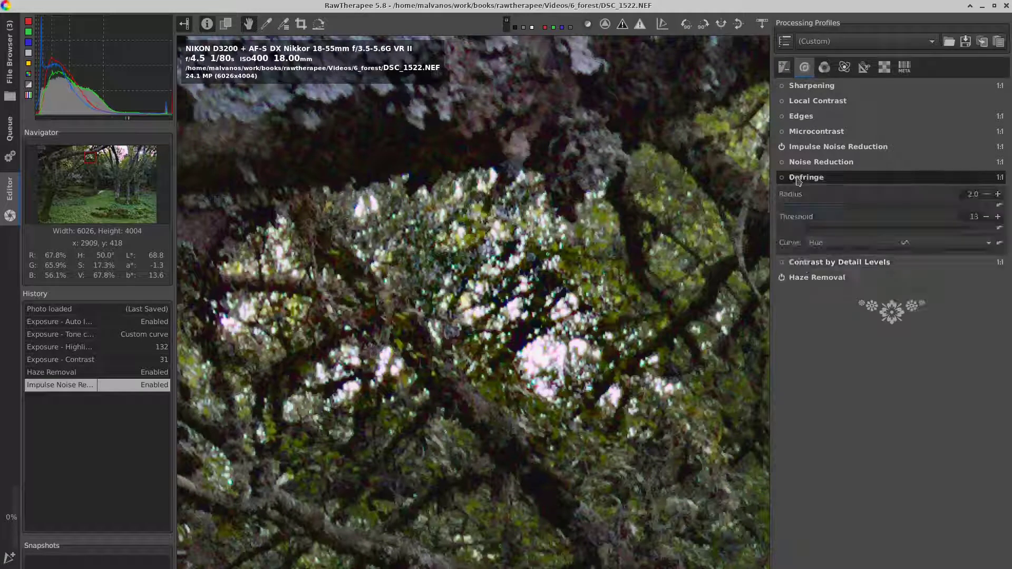
click(783, 179)
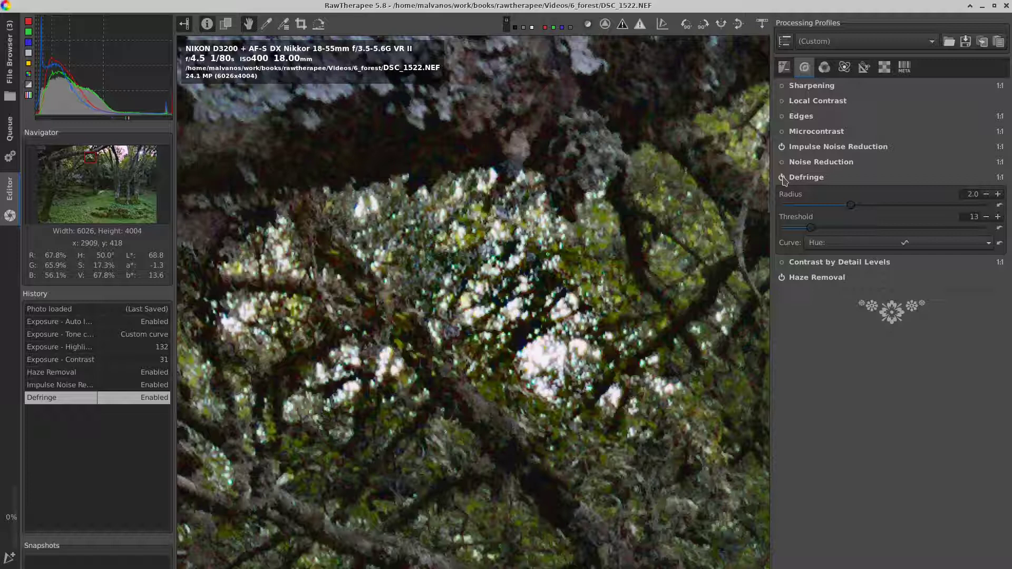
scroll(570, 320, down, 1)
scroll(570, 320, down, 1)
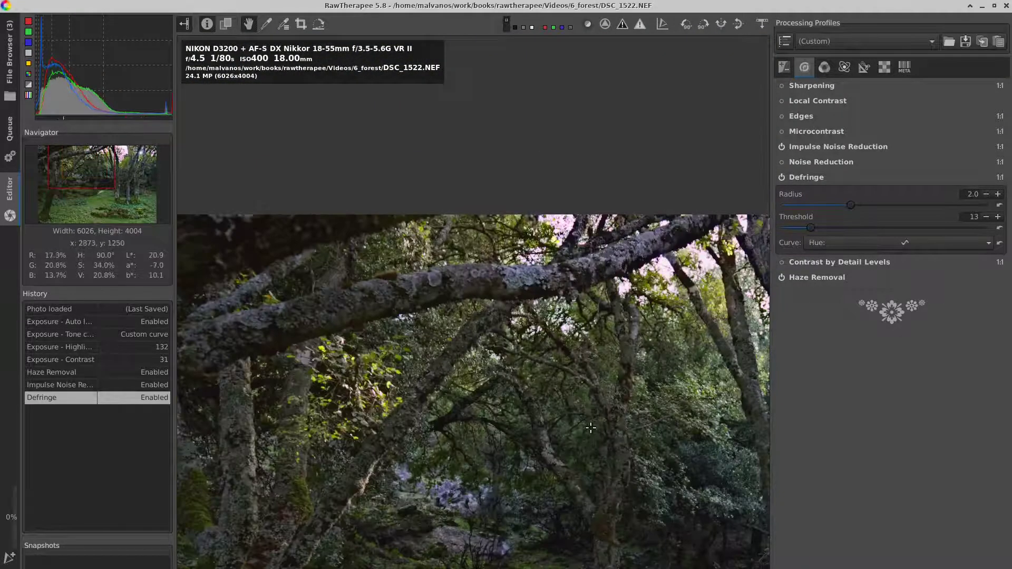
scroll(573, 340, down, 1)
scroll(579, 361, down, 1)
scroll(593, 407, down, 1)
scroll(594, 407, down, 1)
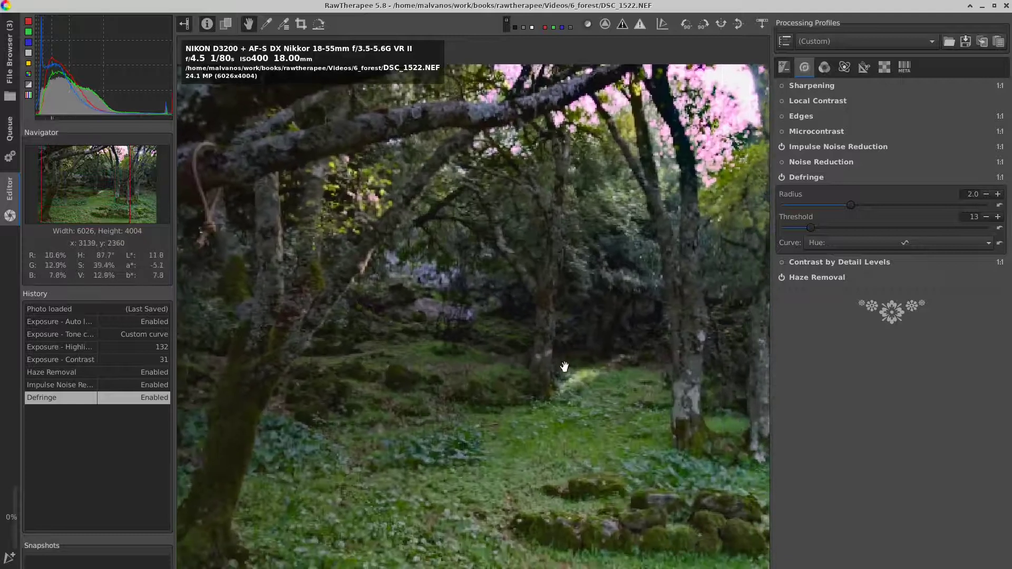
scroll(543, 356, down, 1)
scroll(549, 351, up, 1)
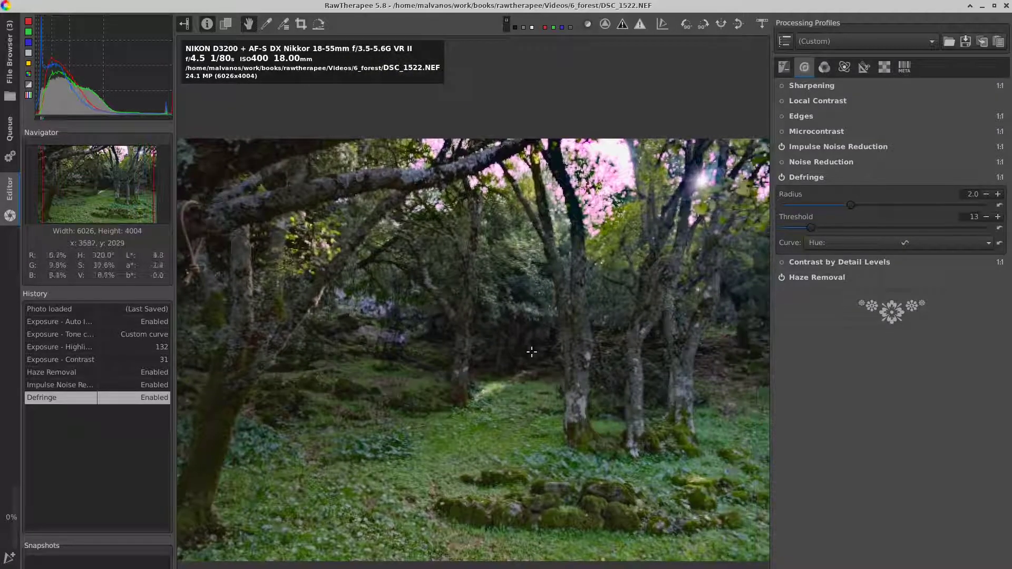
- Enable Vibrance on the Color tab with pastel tones raised to 13
click(843, 68)
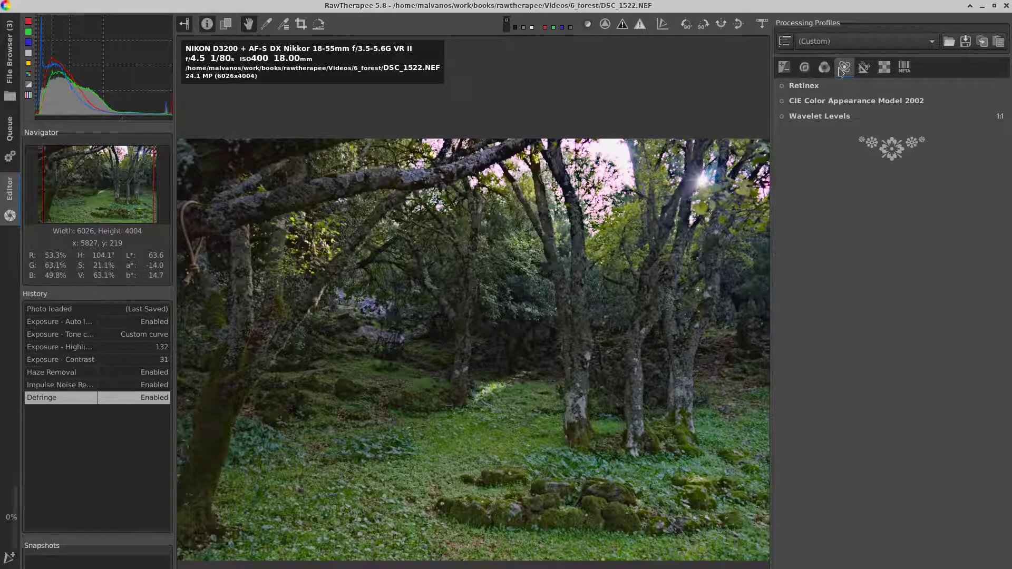
click(830, 86)
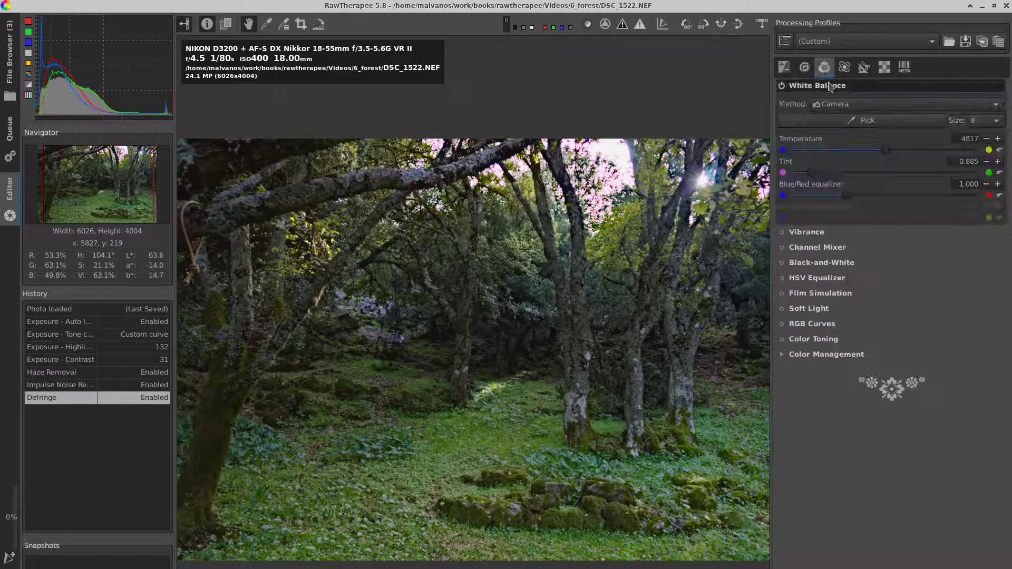
click(812, 232)
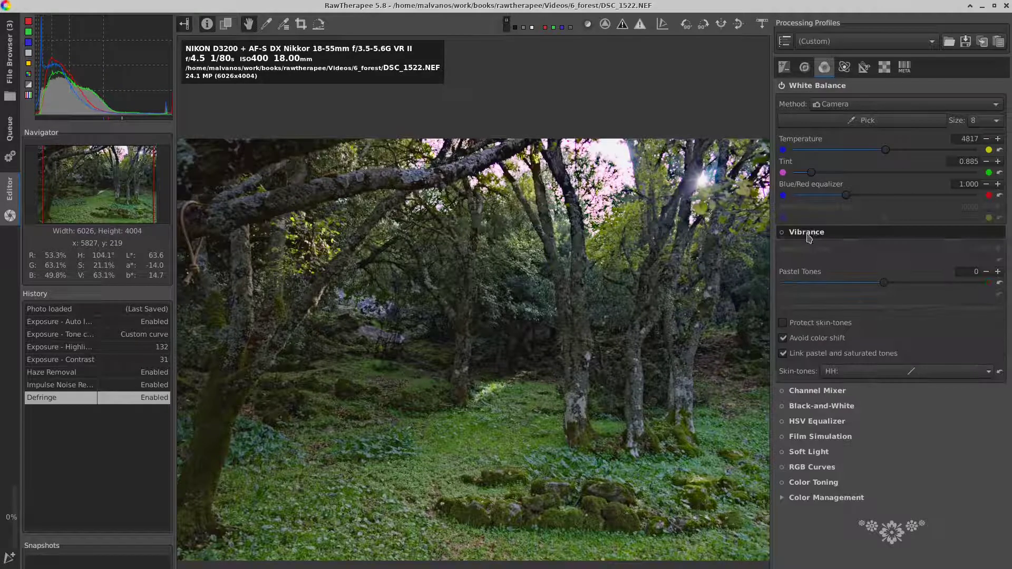
click(782, 232)
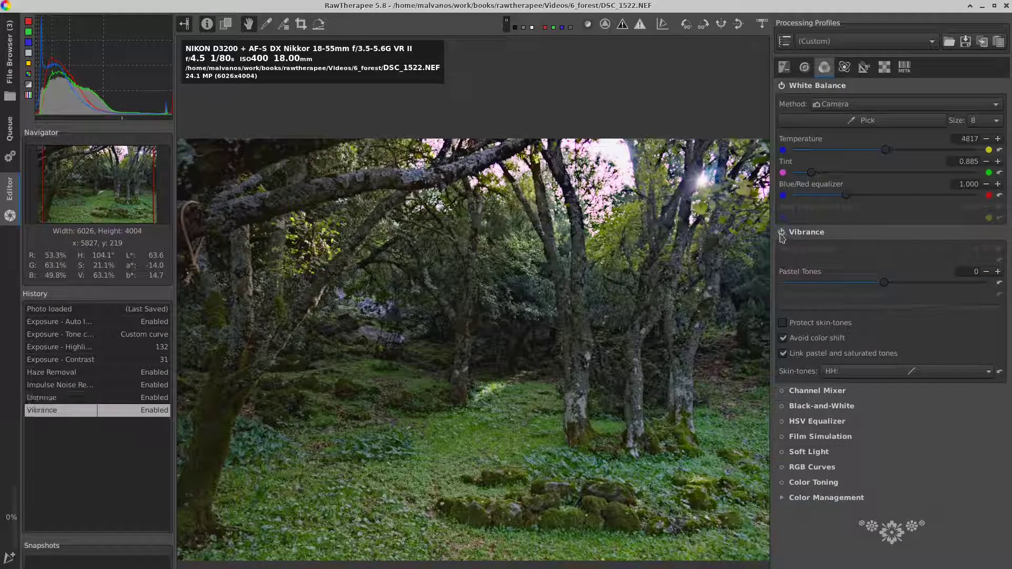
drag(884, 288, 899, 287)
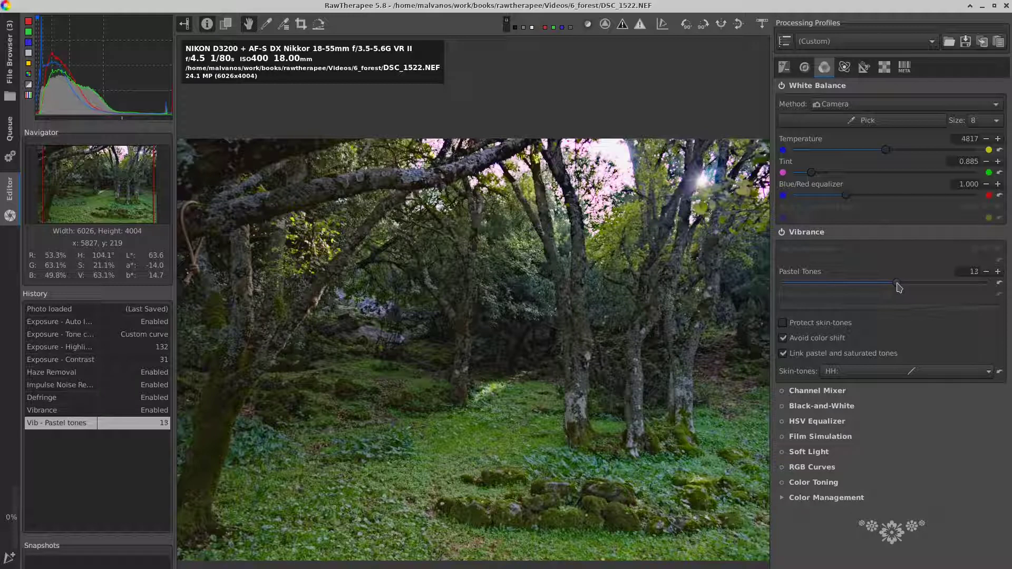
click(815, 240)
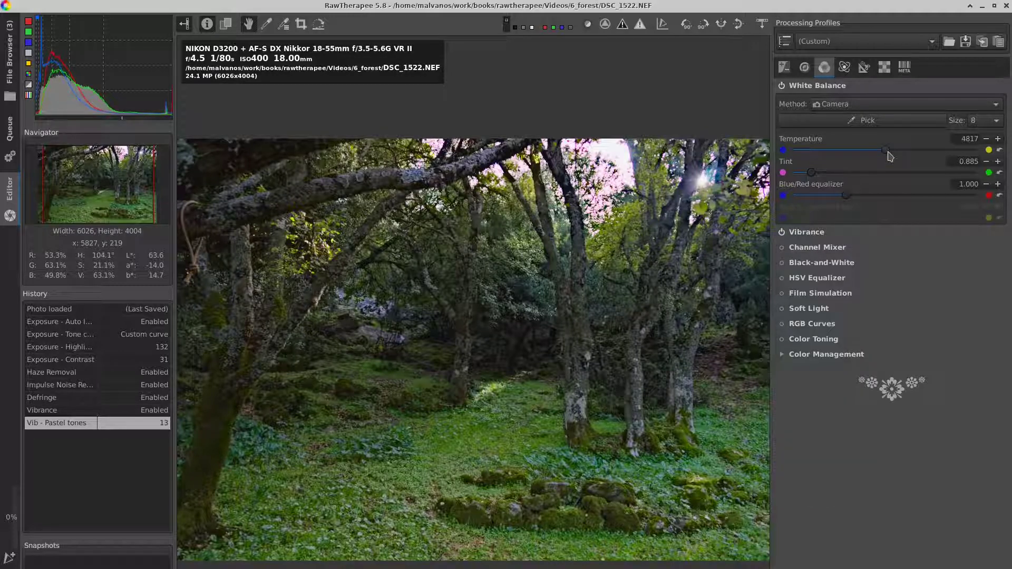
- Warm the white balance to temperature 4936 and toggle Soft Light to compare
drag(890, 155, 893, 154)
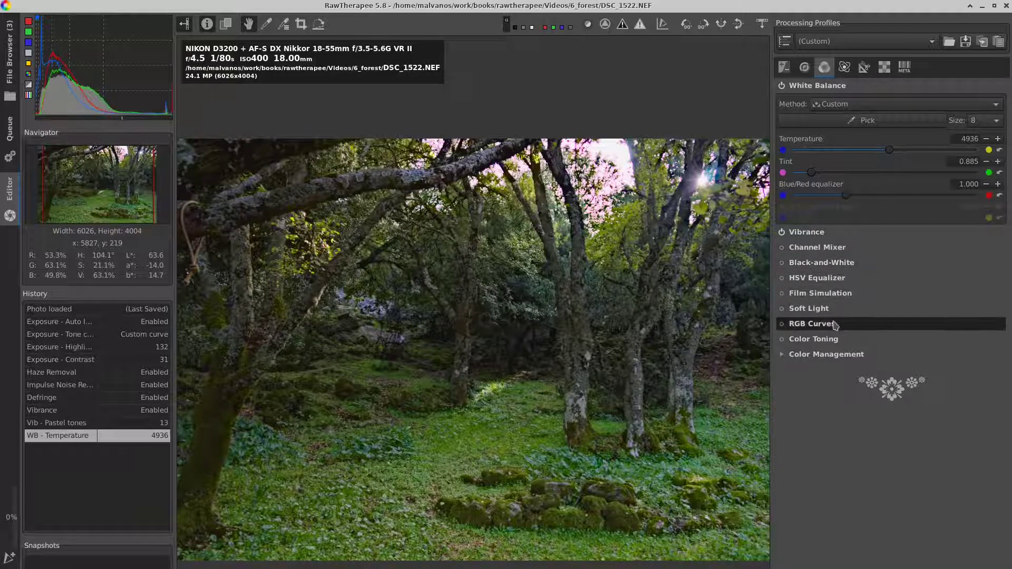
click(781, 309)
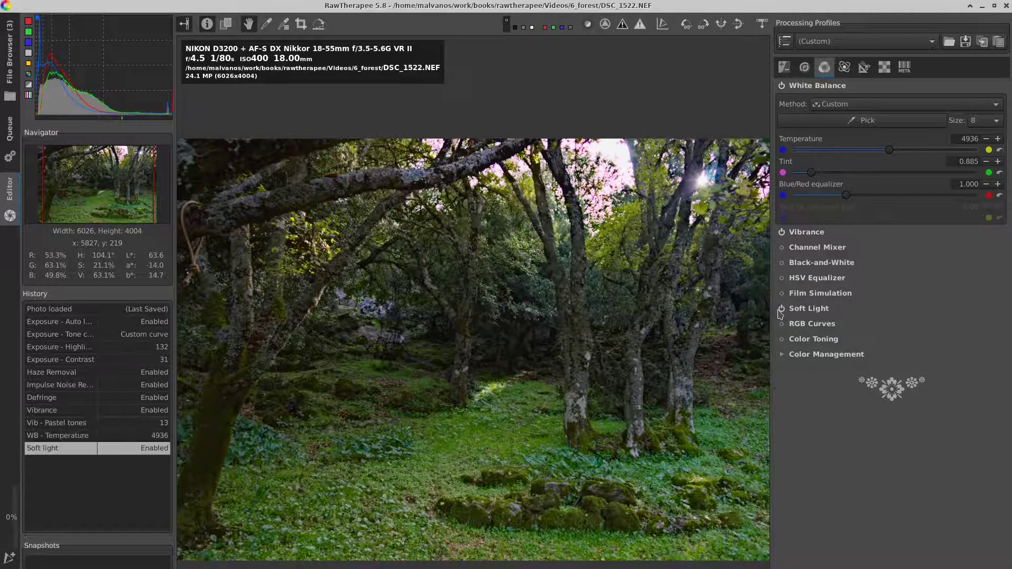
click(781, 309)
- Keep Soft Light on, then enable Tone Mapping with strength reduced to 0.18
click(781, 309)
scroll(685, 338, down, 1)
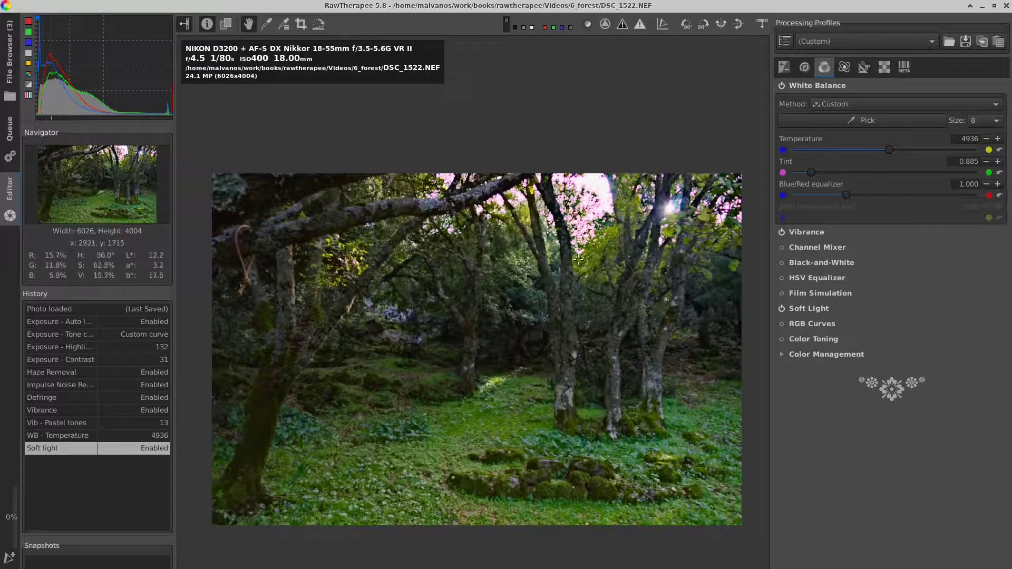
click(785, 67)
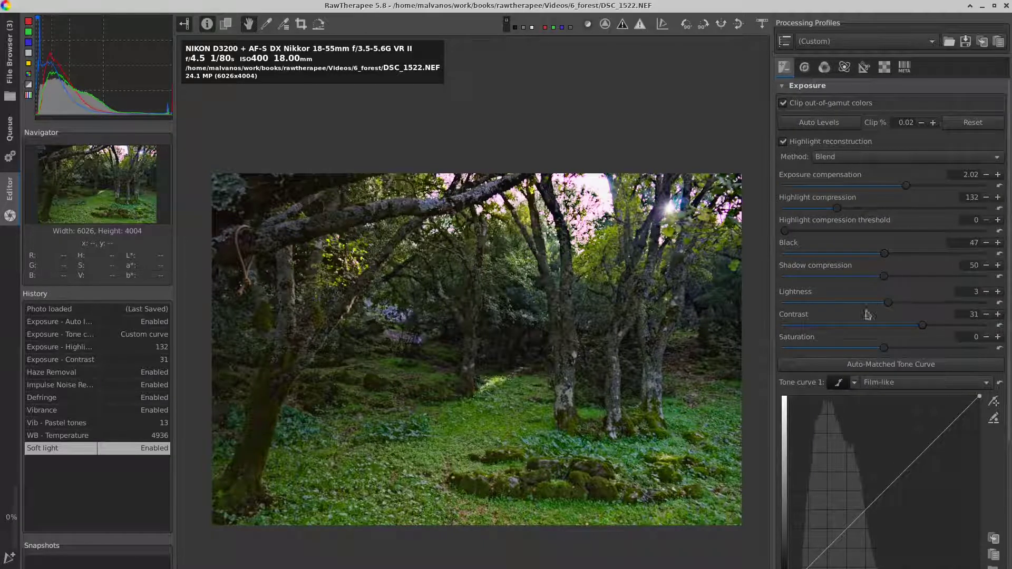
scroll(875, 329, down, 5)
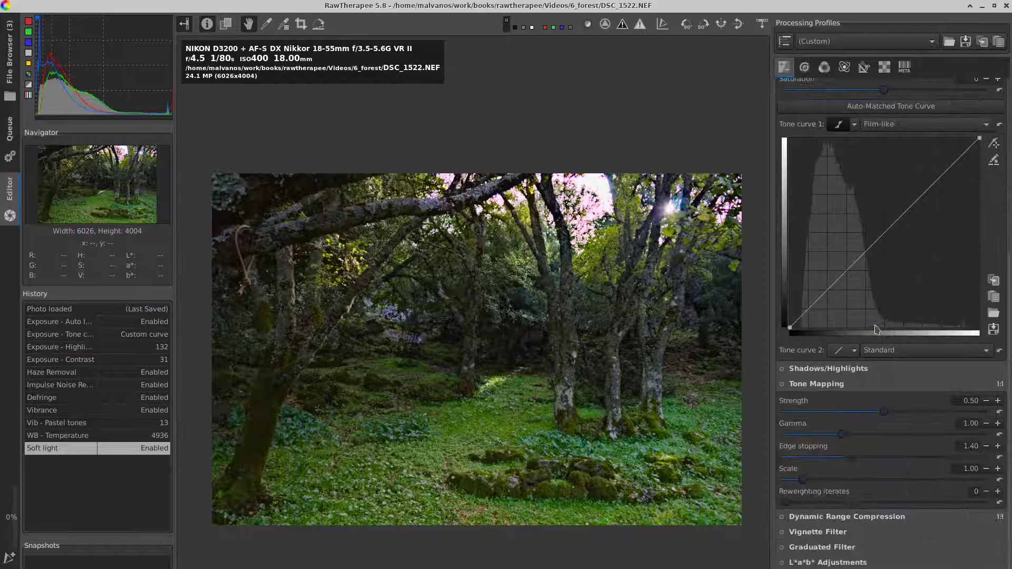
click(783, 385)
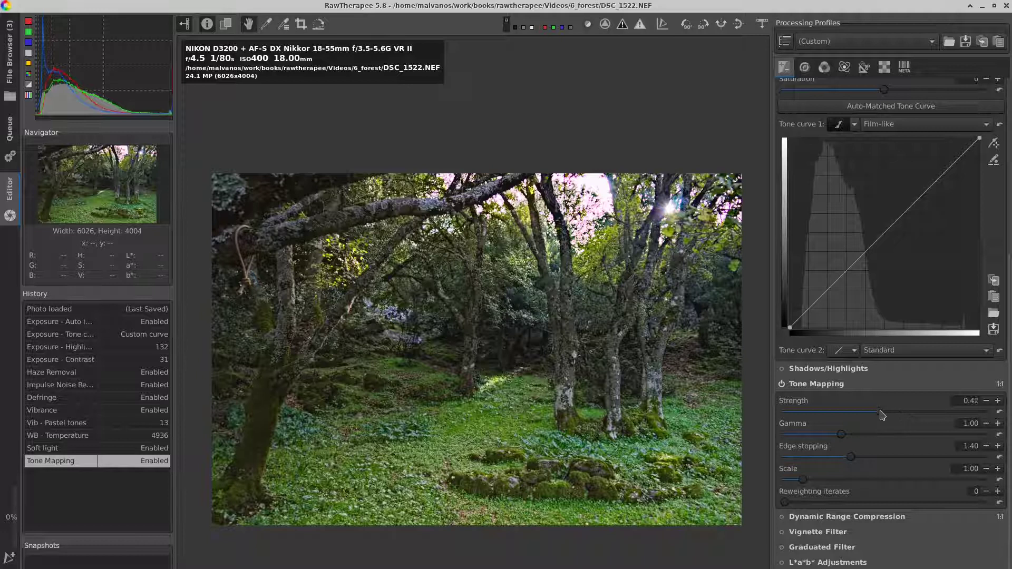
drag(882, 415, 875, 415)
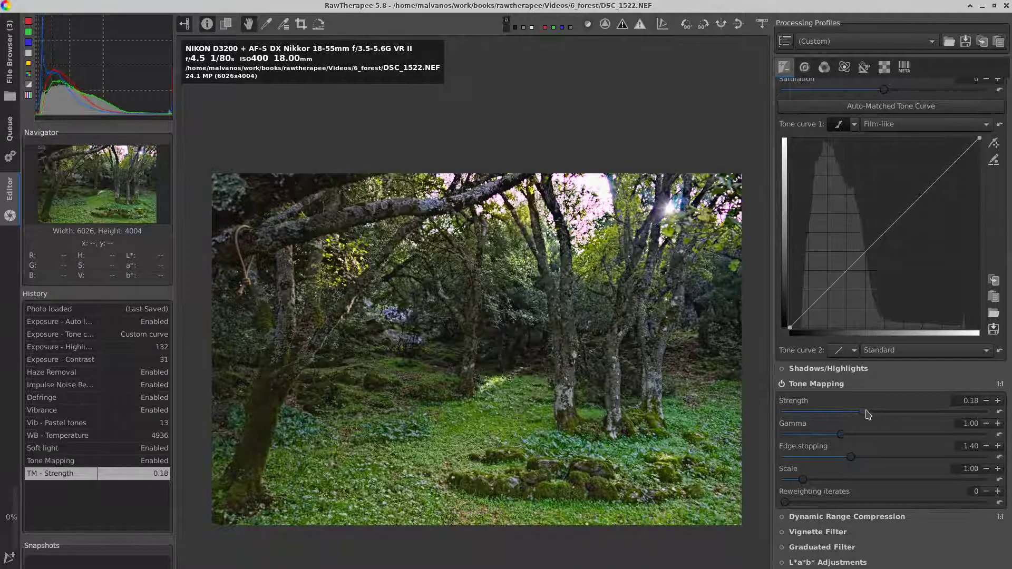
- Enable the Vignette Filter and raise its strength to 1.33
click(782, 532)
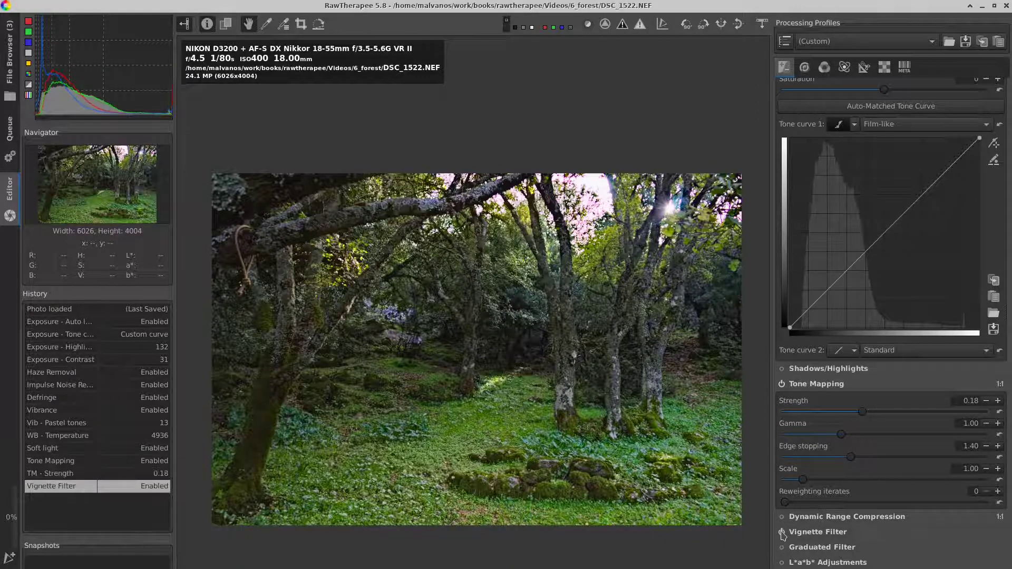
click(799, 532)
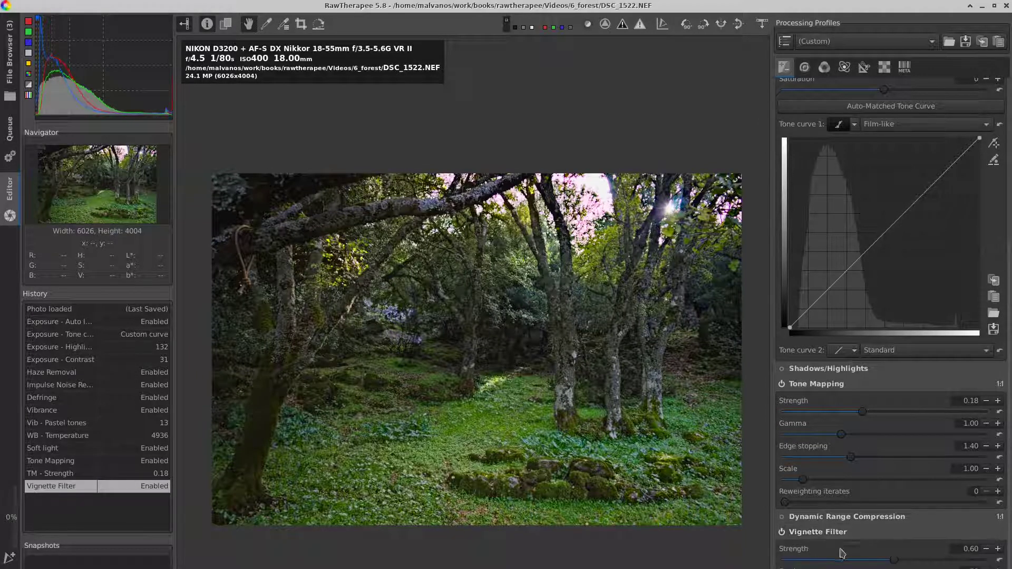
drag(894, 563, 900, 561)
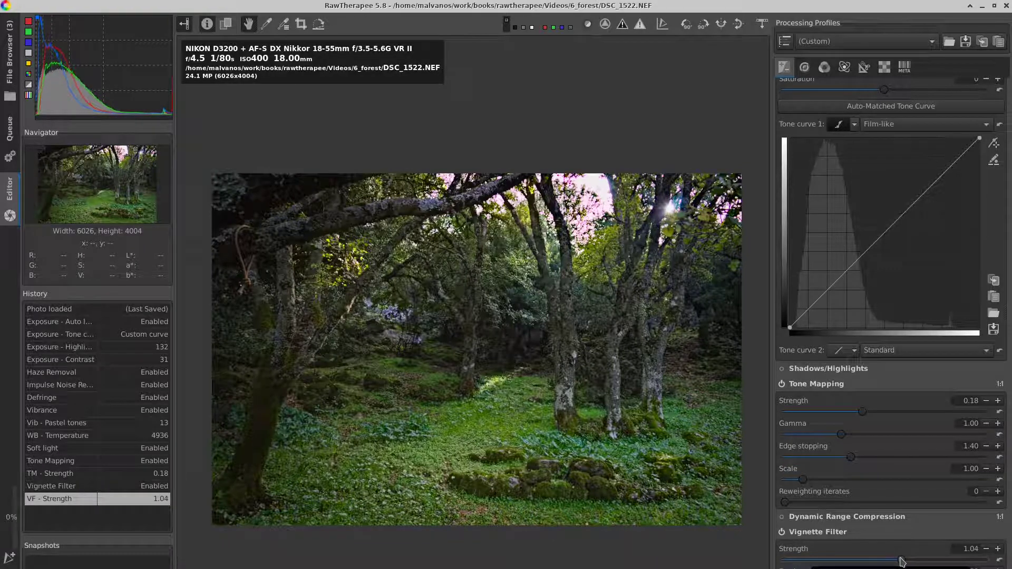
drag(900, 561, 907, 561)
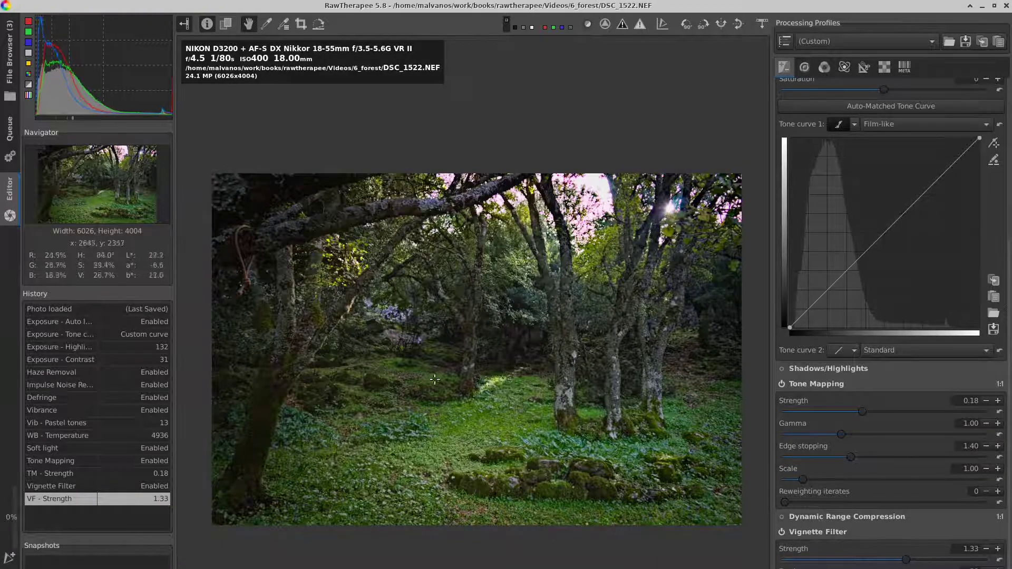
scroll(422, 380, up, 1)
scroll(421, 381, up, 1)
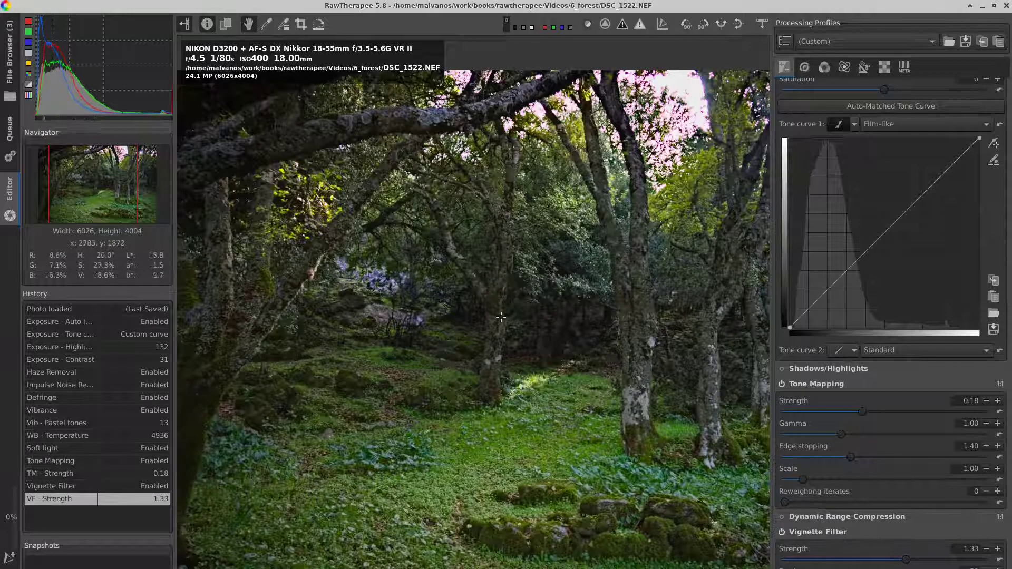
scroll(439, 306, down, 2)
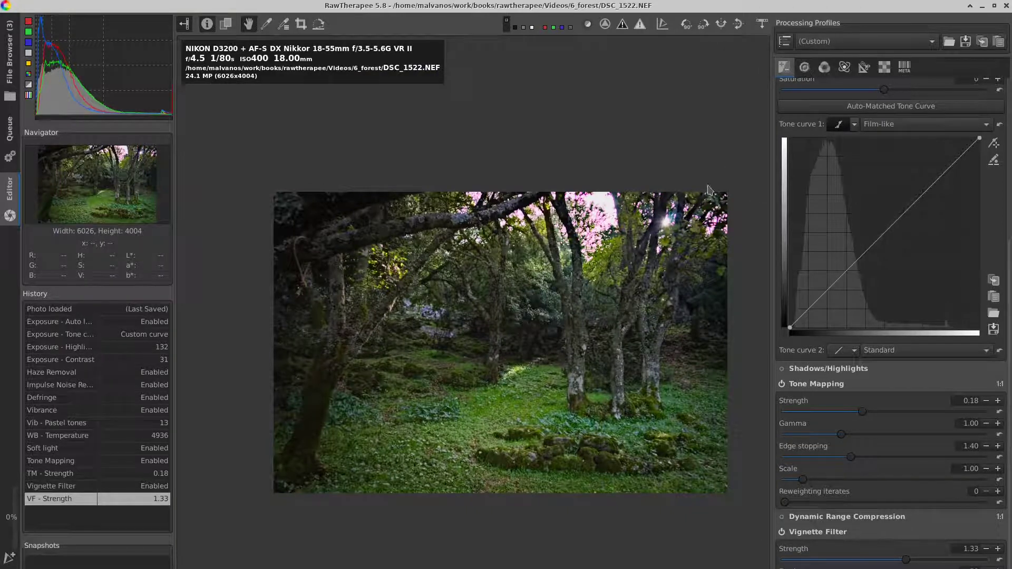
scroll(687, 222, up, 2)
scroll(687, 222, up, 3)
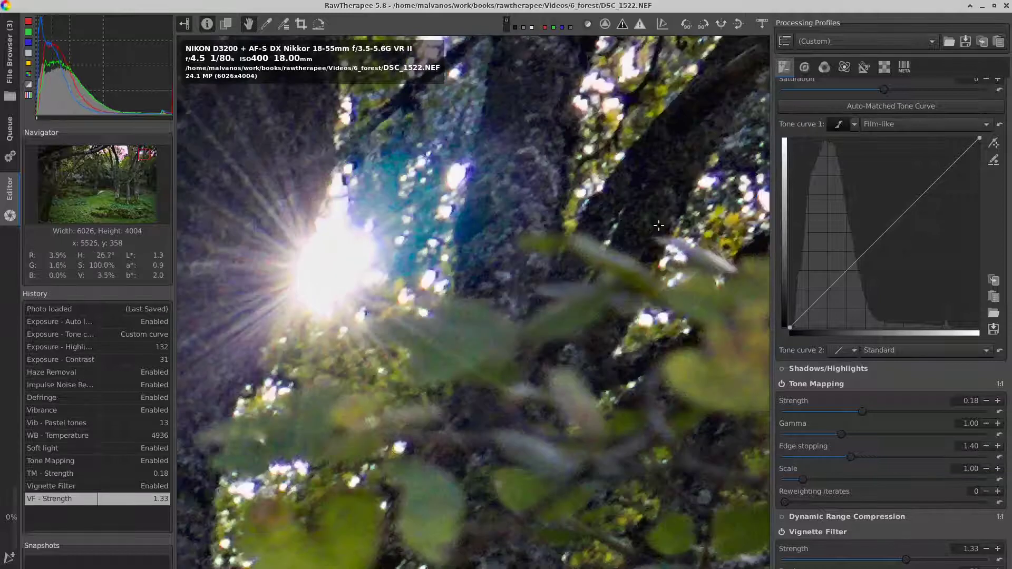
scroll(586, 251, down, 3)
scroll(586, 252, down, 1)
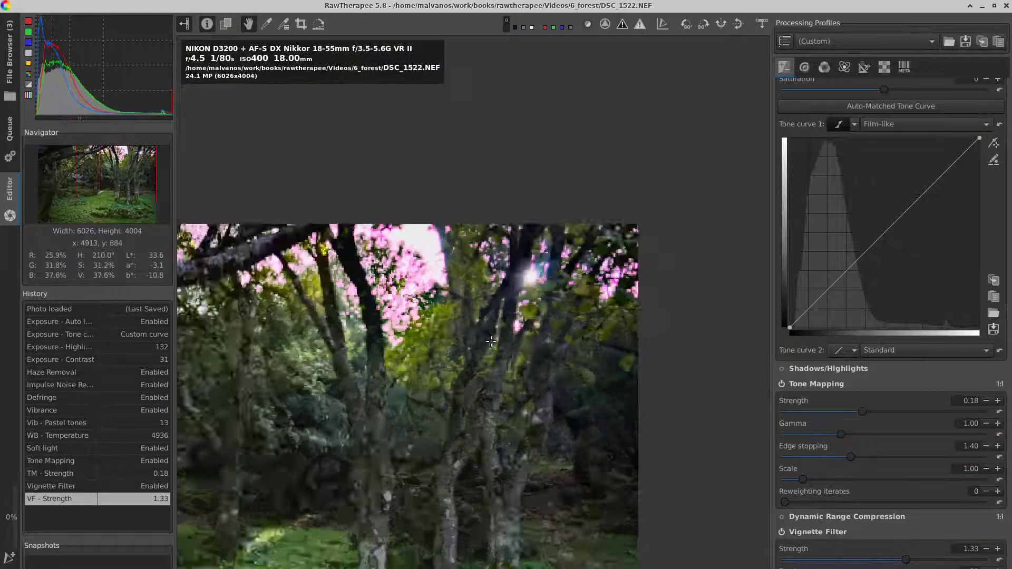
scroll(601, 257, down, 1)
scroll(616, 263, down, 1)
scroll(637, 270, down, 1)
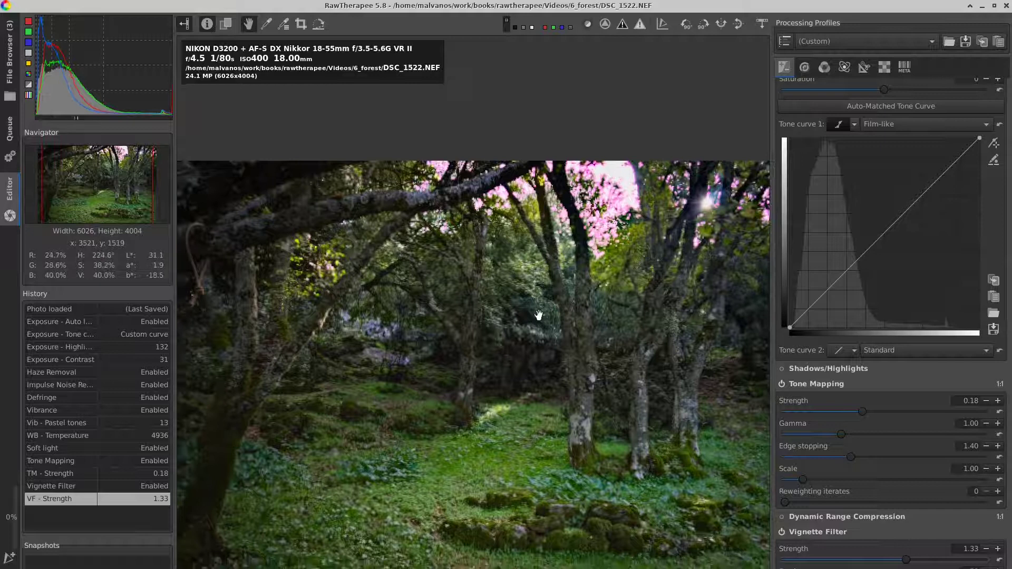
scroll(546, 316, down, 1)
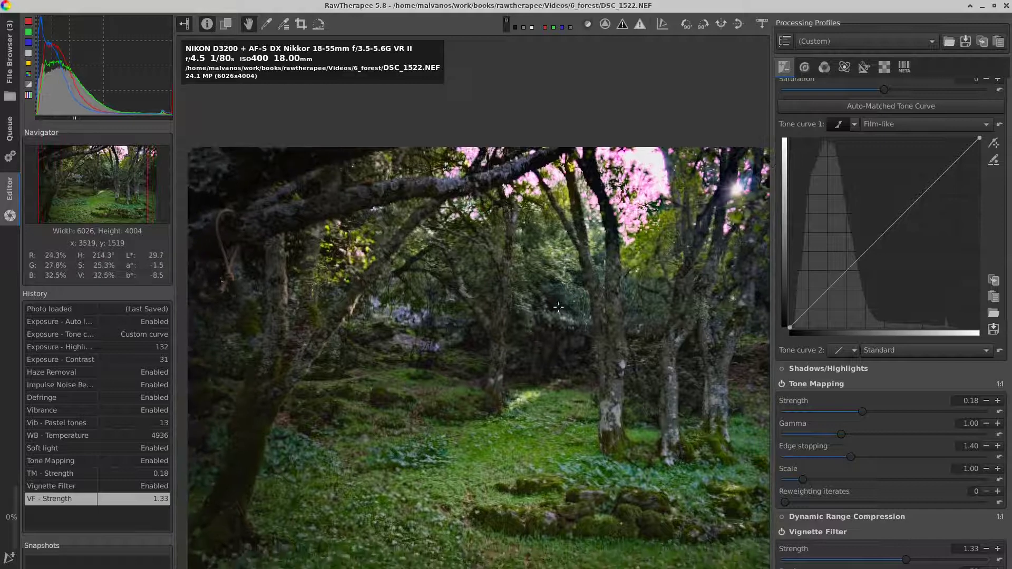
- Apply automatic lens distortion correction (-0.053) under Lens / Geometry
click(864, 68)
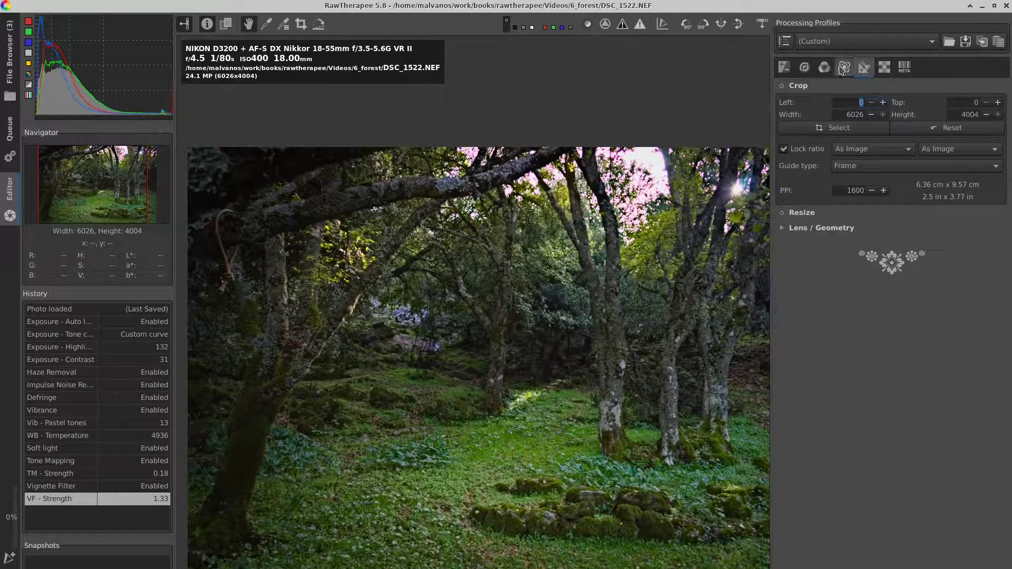
click(823, 230)
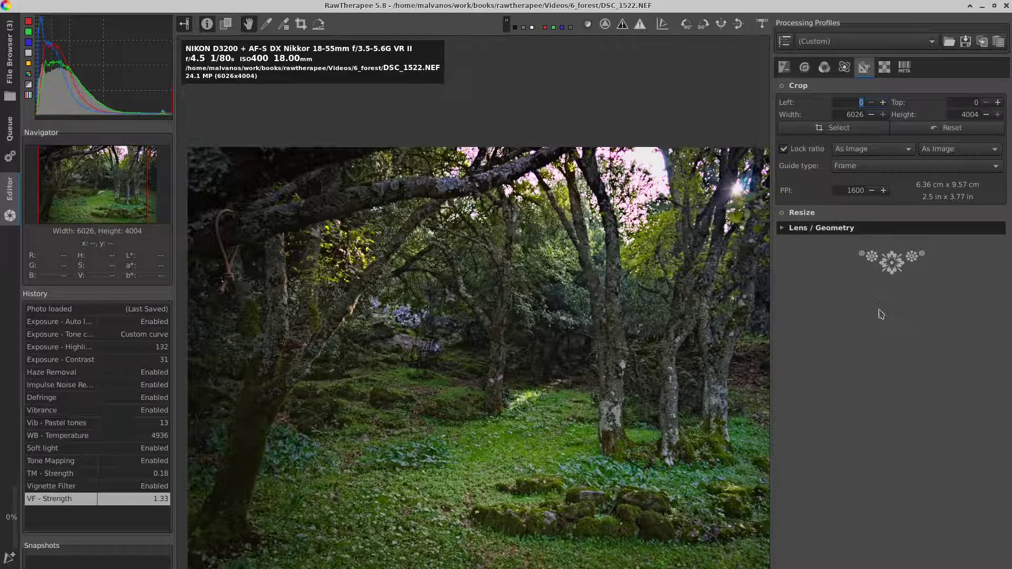
scroll(881, 321, down, 3)
scroll(883, 331, down, 1)
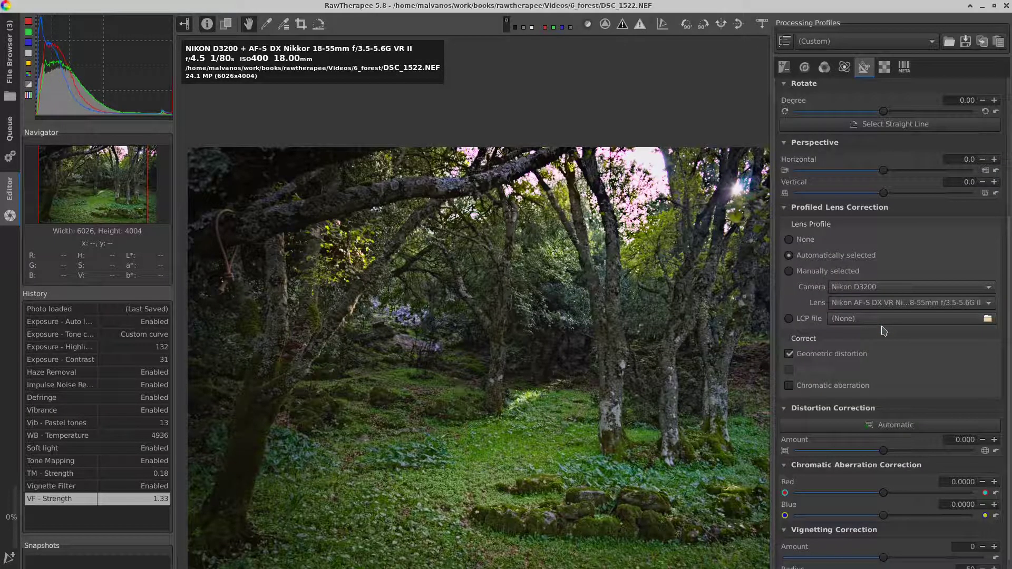
click(897, 426)
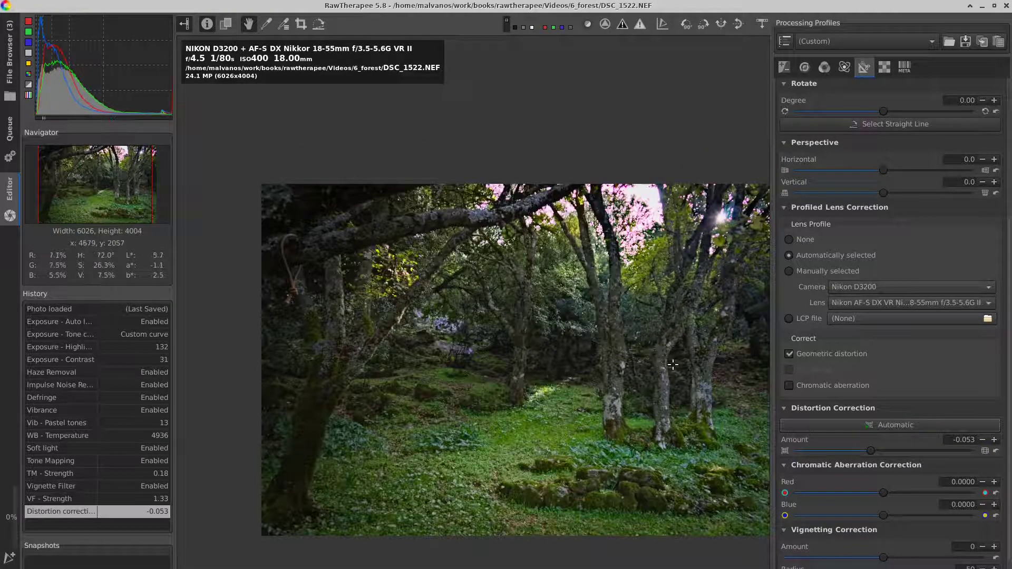
drag(673, 365, 619, 363)
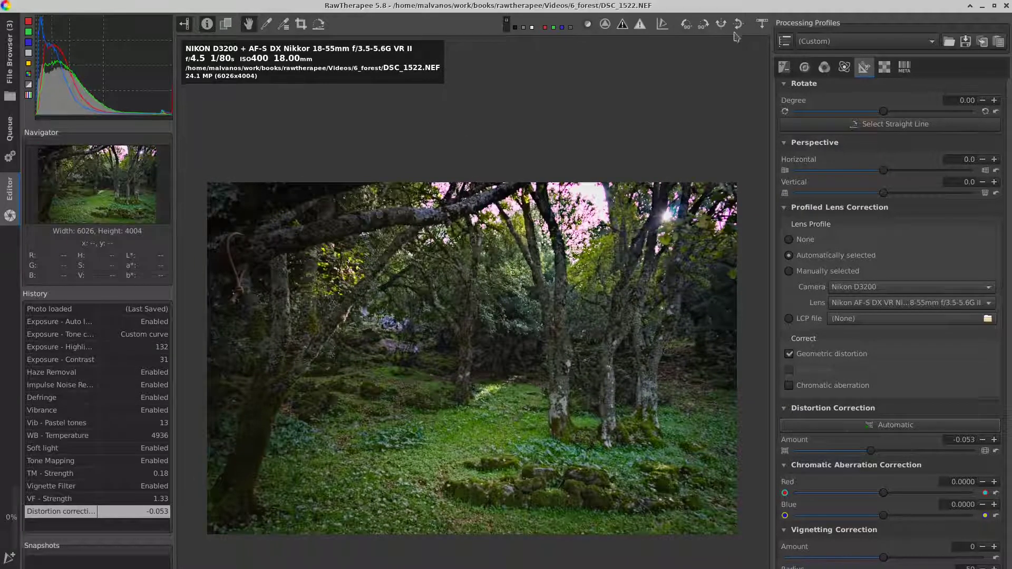
- Hide the side panels and switch to the side-by-side Before/After view
key(alt+l)
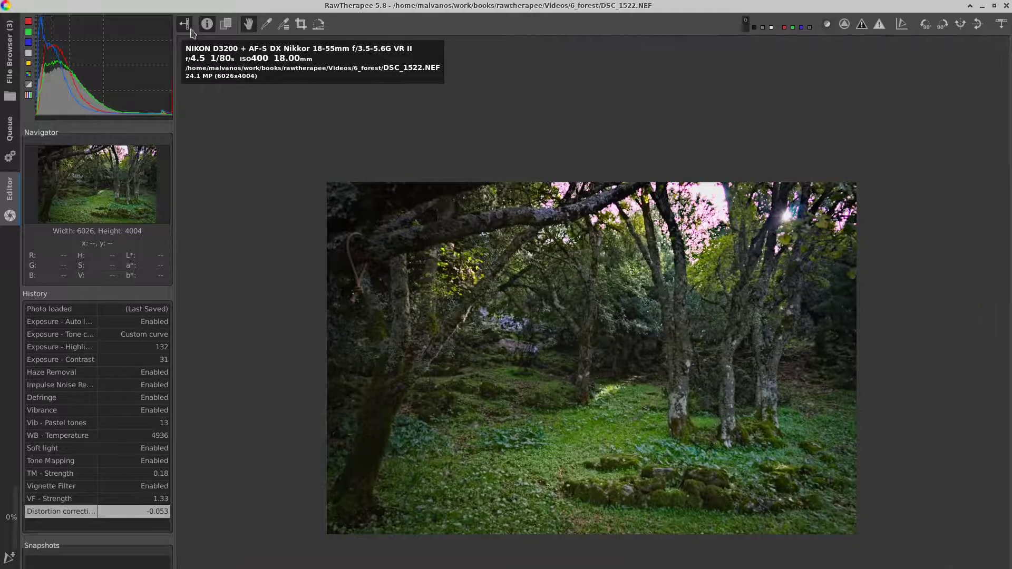
key(l)
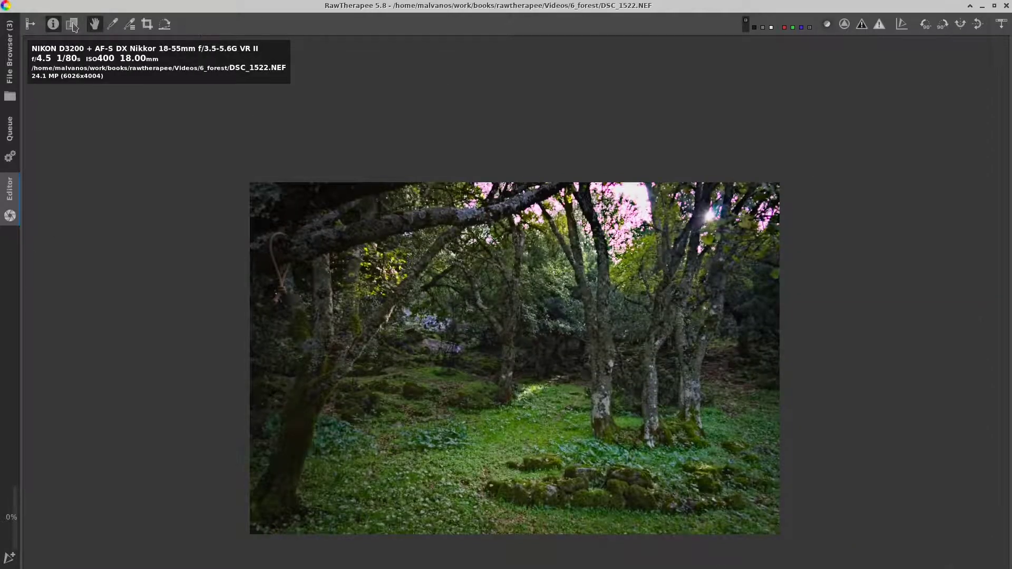
click(71, 26)
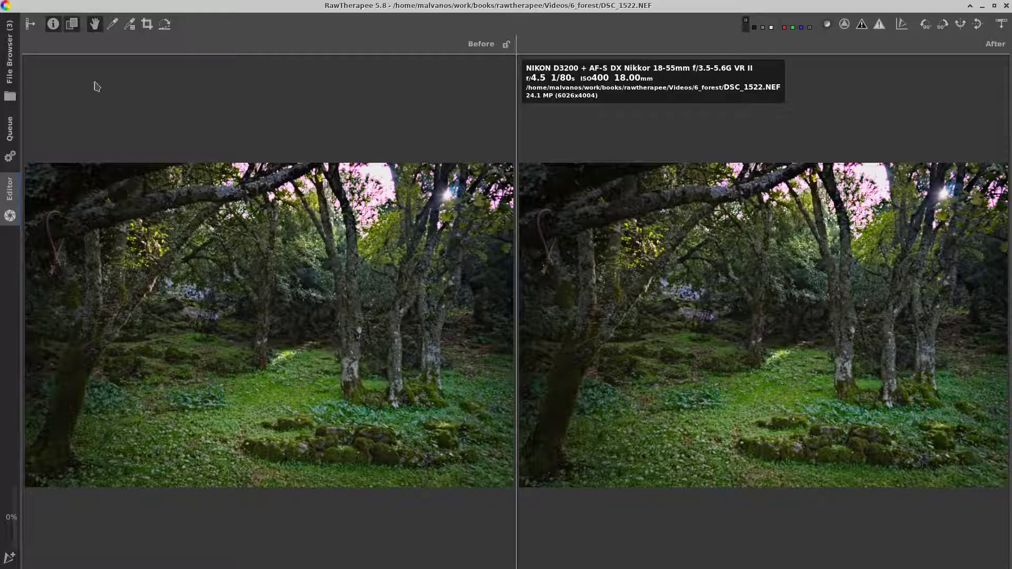
- Set Before to the original 'Photo loaded' state and return to the latest history entry
click(27, 29)
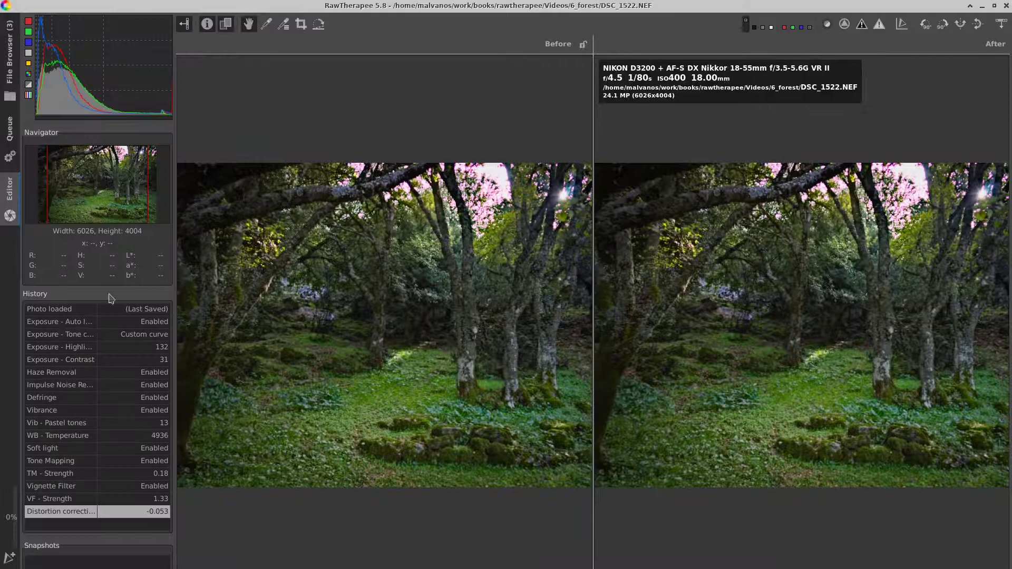
click(105, 314)
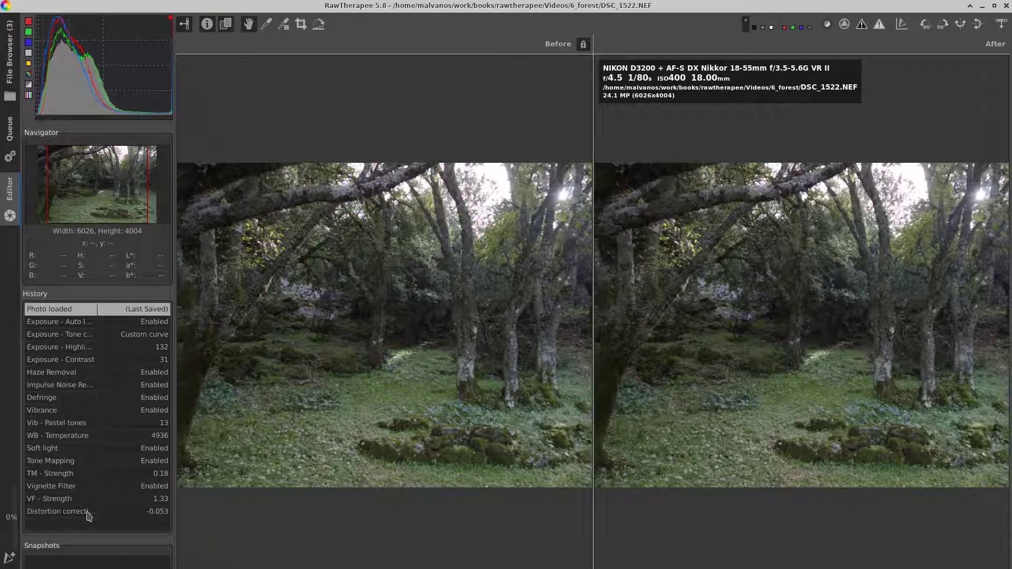
click(105, 514)
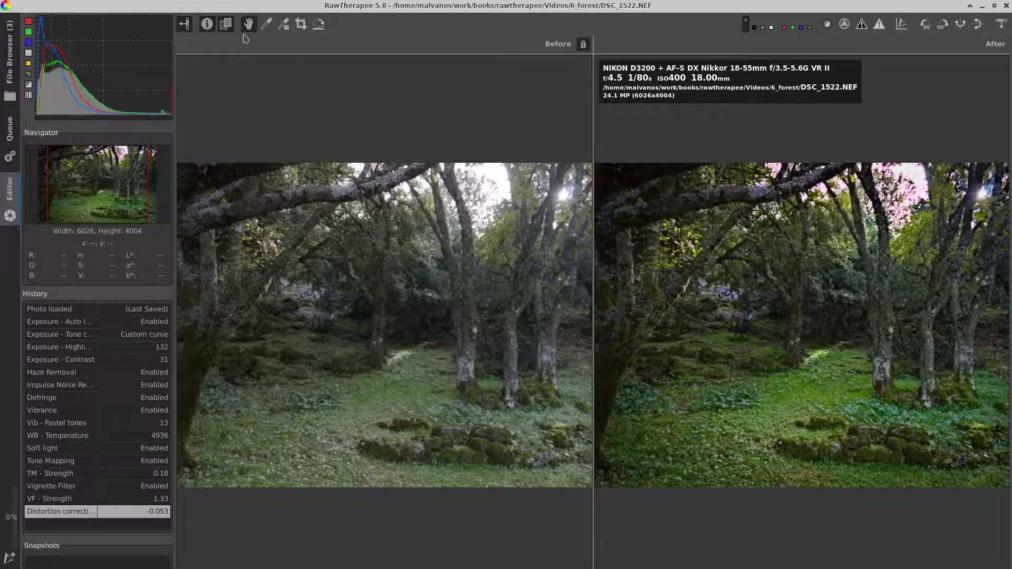
click(185, 25)
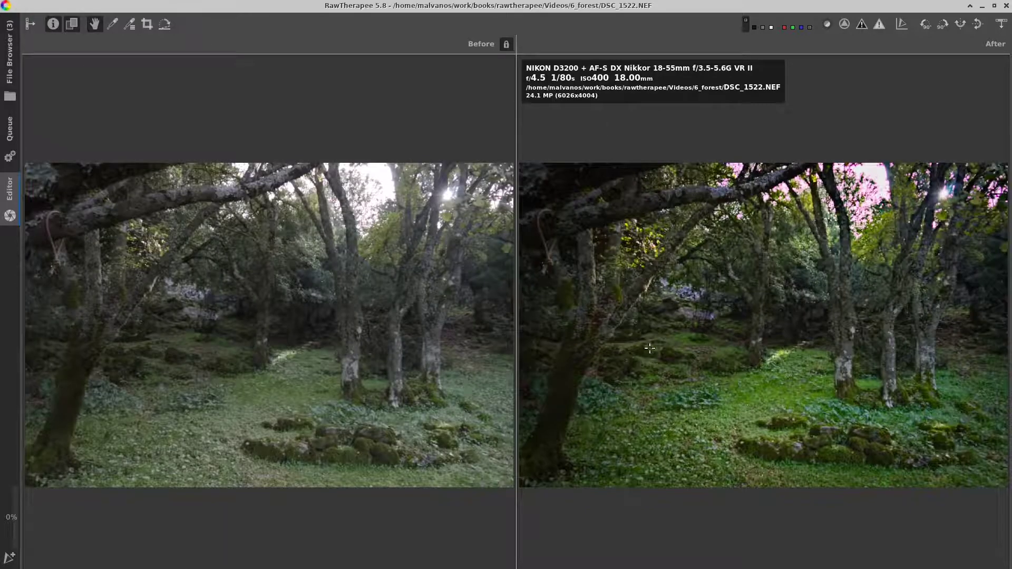
scroll(645, 331, up, 1)
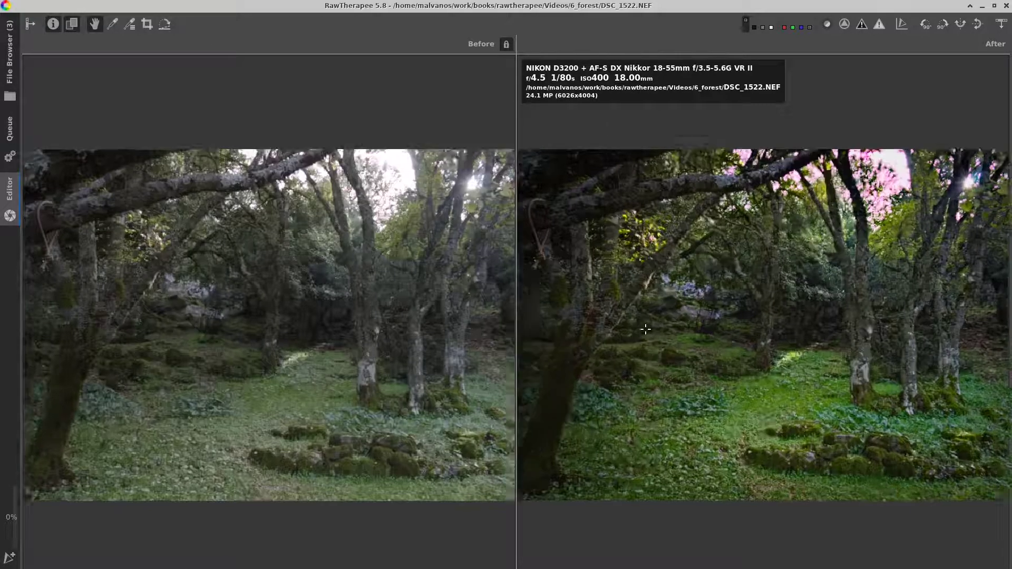
scroll(661, 331, up, 1)
scroll(734, 320, up, 1)
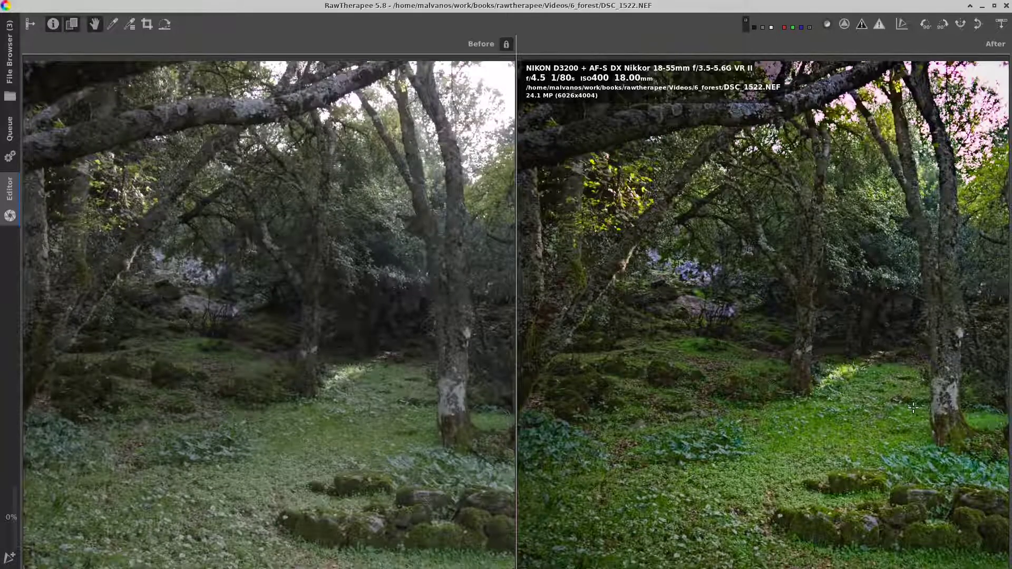
scroll(912, 409, up, 1)
scroll(792, 407, up, 1)
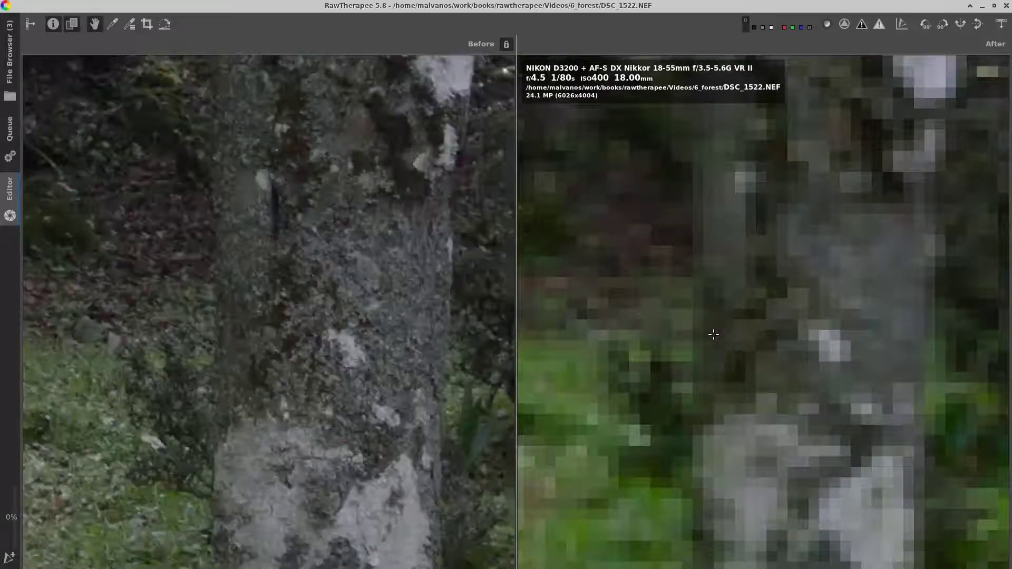
scroll(712, 335, down, 2)
mouse_move(680, 331)
mouse_down()
mouse_move(804, 407)
mouse_move(528, 352)
mouse_up()
drag(630, 376, 644, 359)
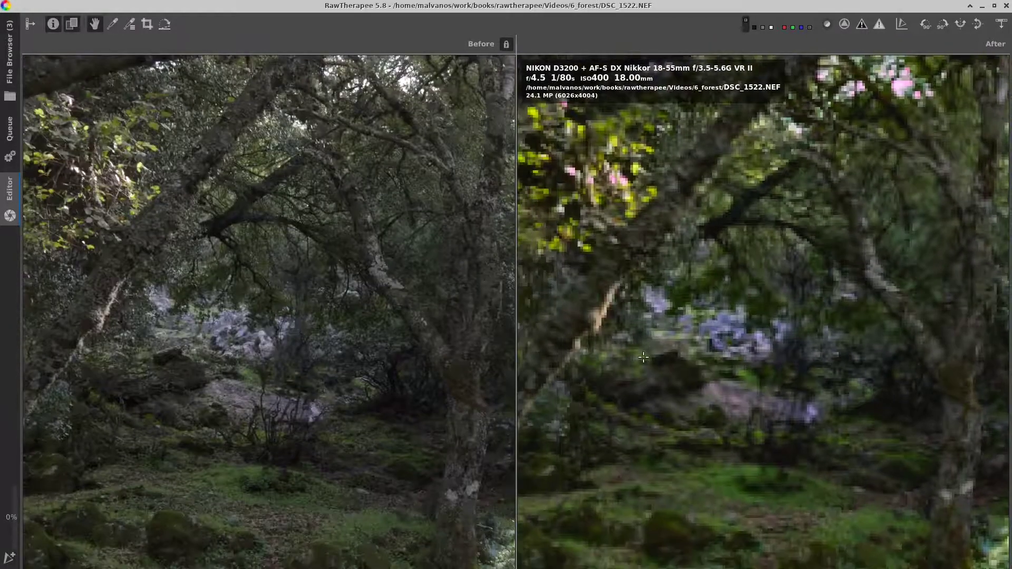
scroll(657, 396, down, 1)
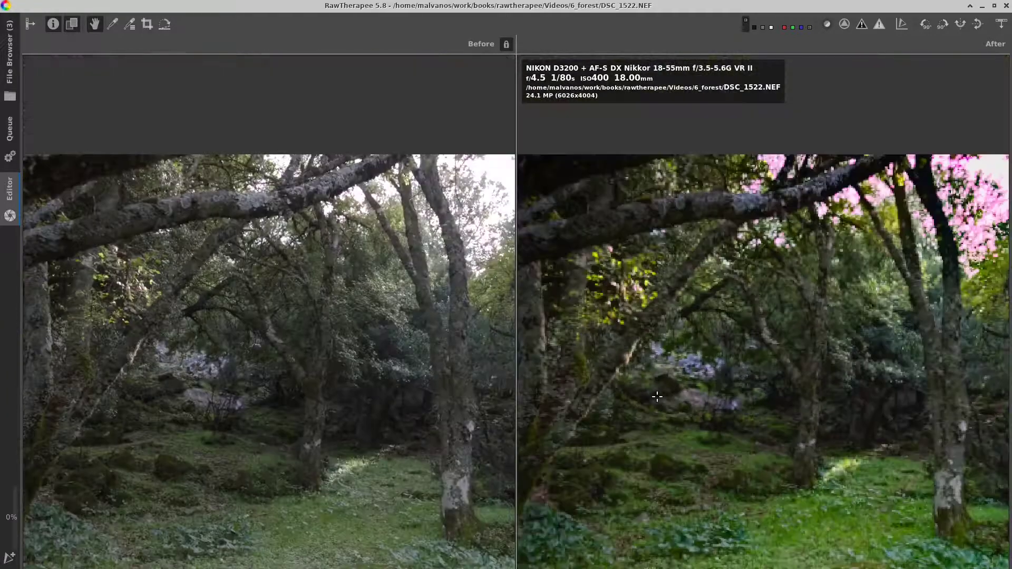
scroll(662, 397, down, 1)
scroll(815, 360, down, 1)
scroll(712, 364, down, 1)
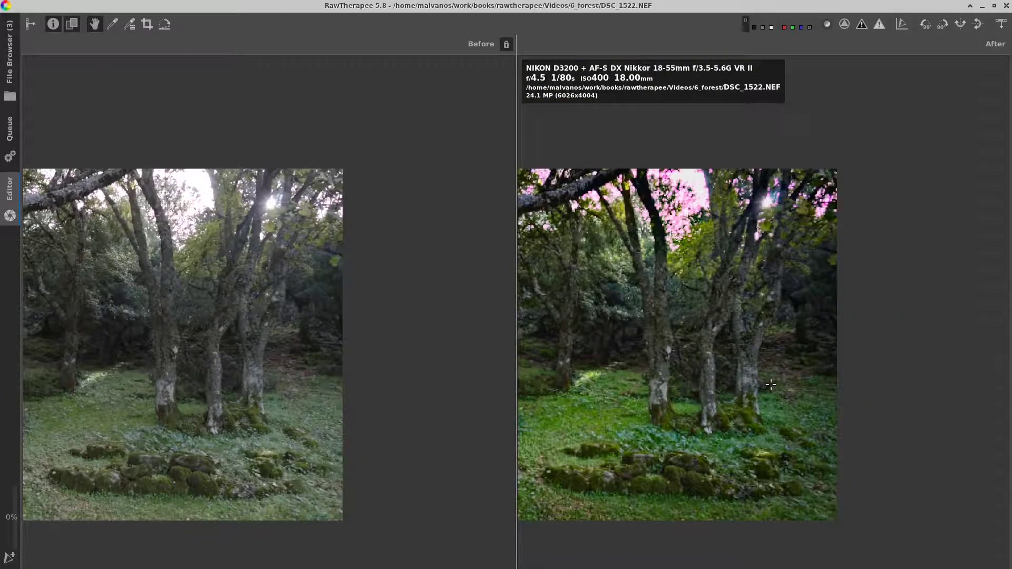
scroll(800, 378, up, 1)
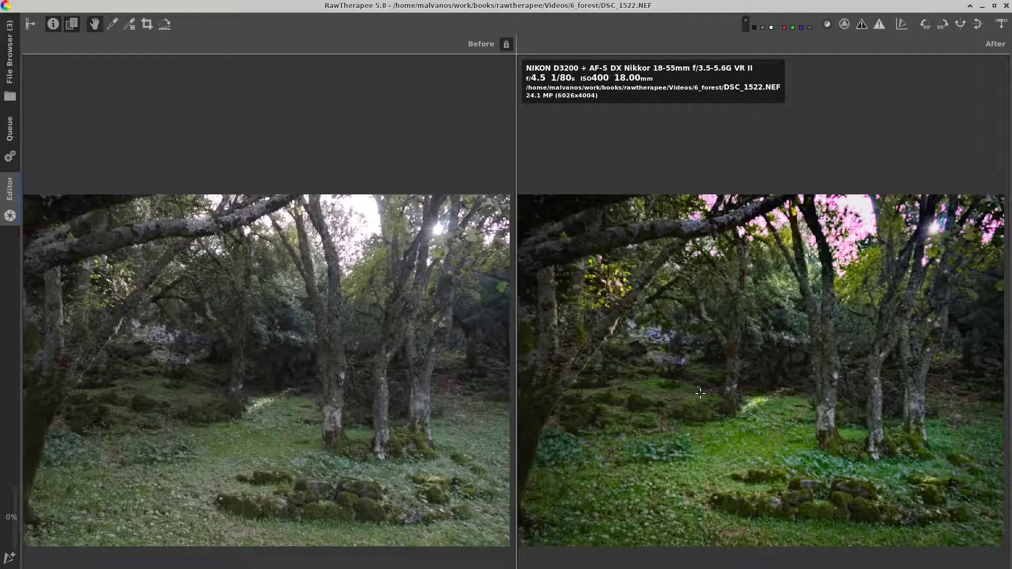
drag(700, 394, 716, 377)
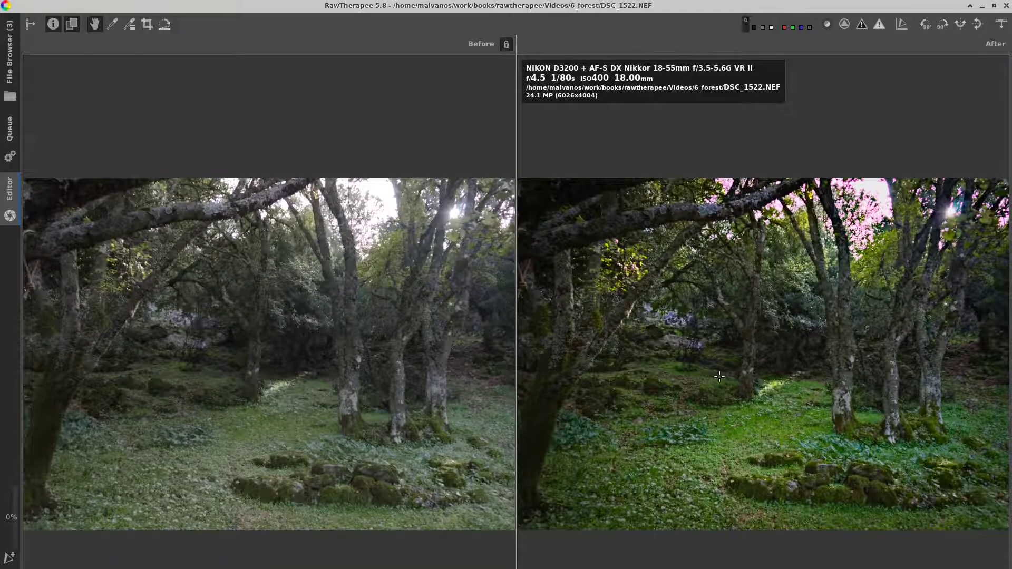
scroll(715, 378, down, 1)
scroll(718, 378, down, 1)
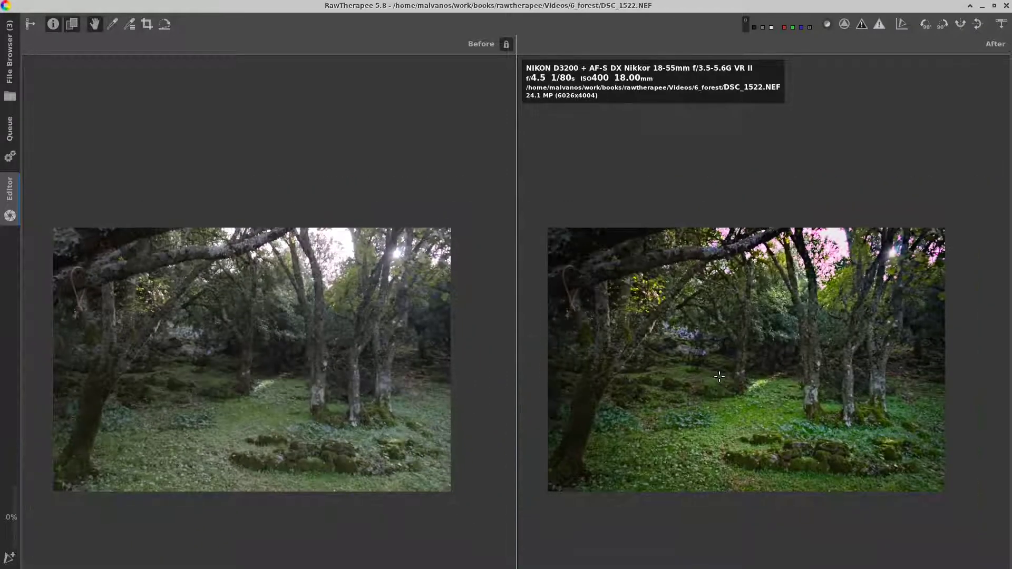